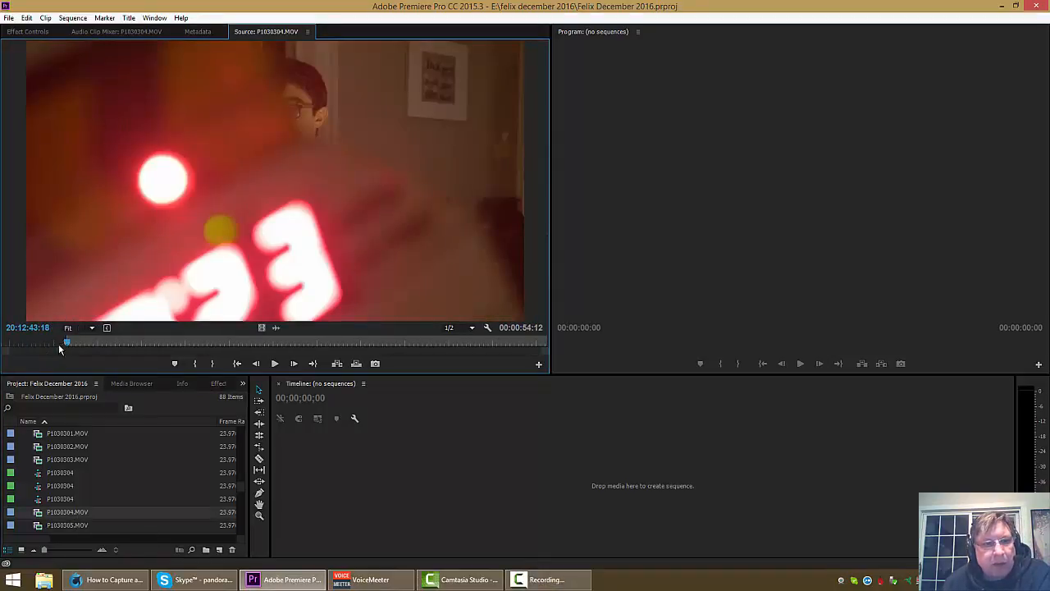
Move the In point of source clip P1030304.MOV back to the clip's start and play its opening
drag(67, 338, 1, 348)
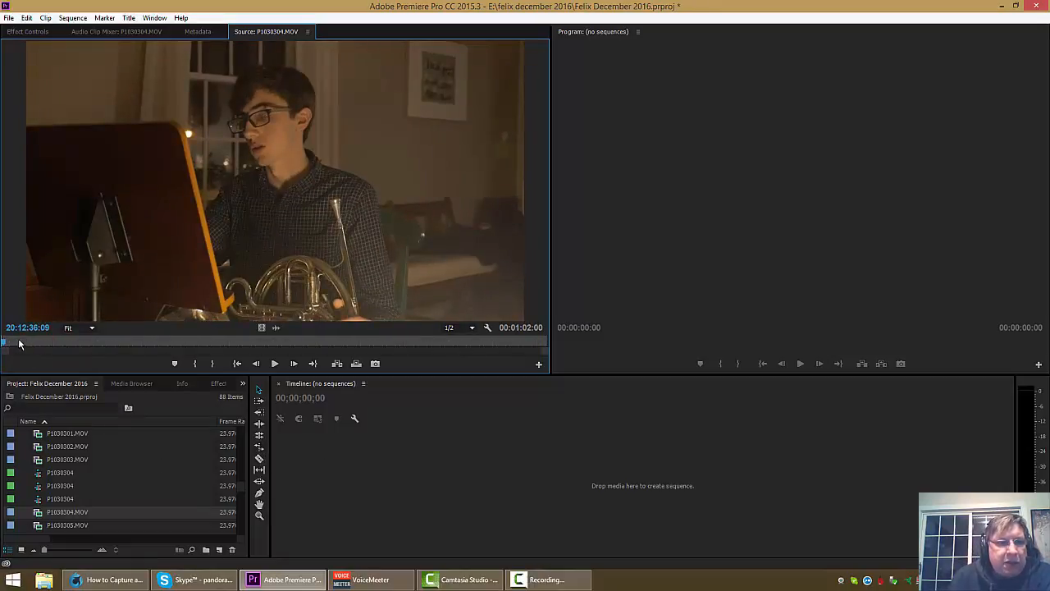
drag(18, 343, 2, 342)
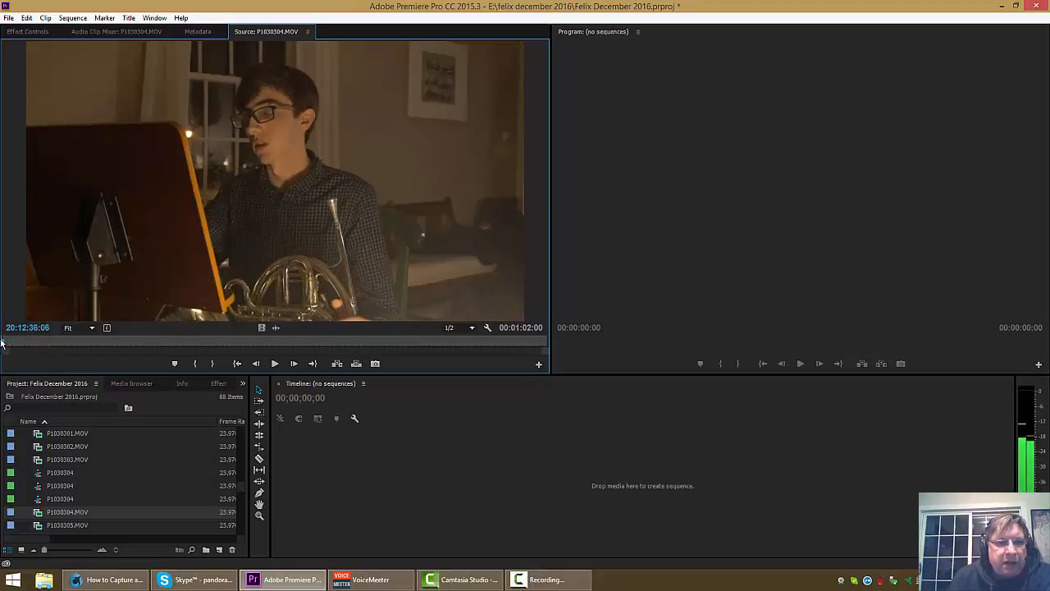
click(274, 364)
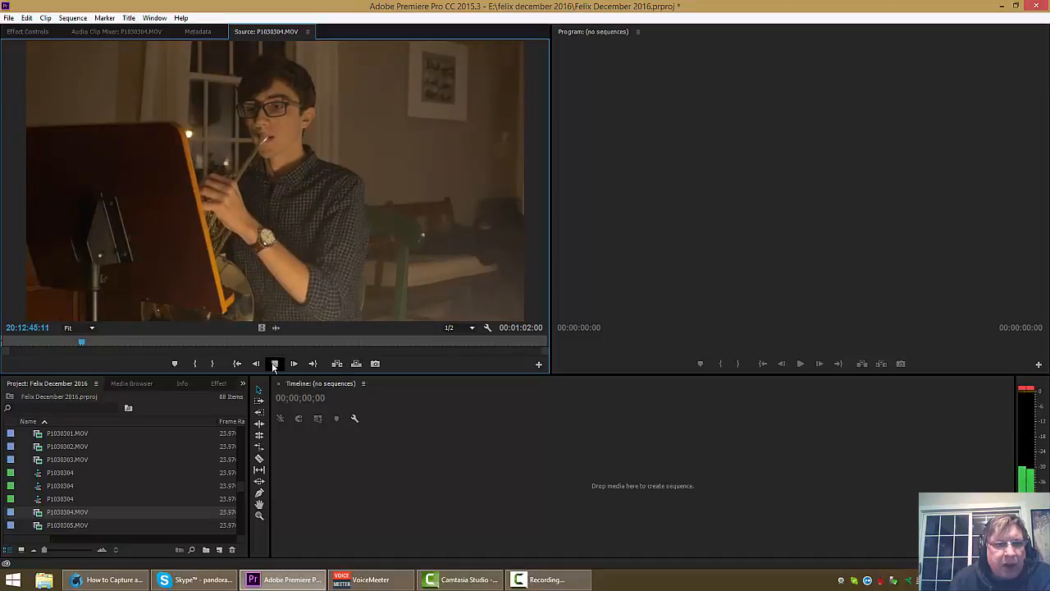
click(274, 364)
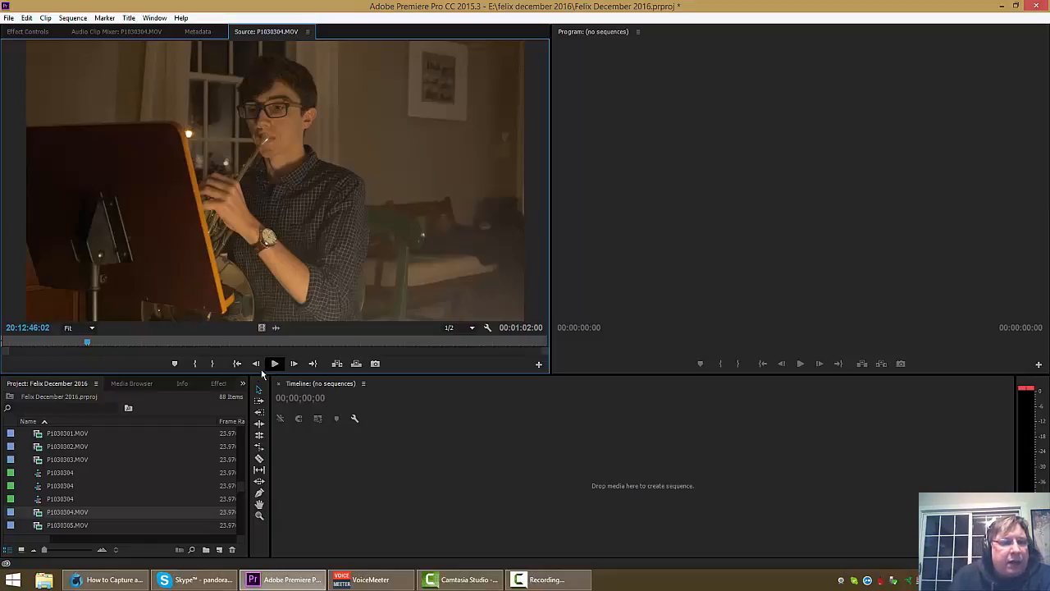
Cue the source clip to 20:12:42:10 and play it until the red-lit slate covers the frame at 20:12:43:22
click(89, 345)
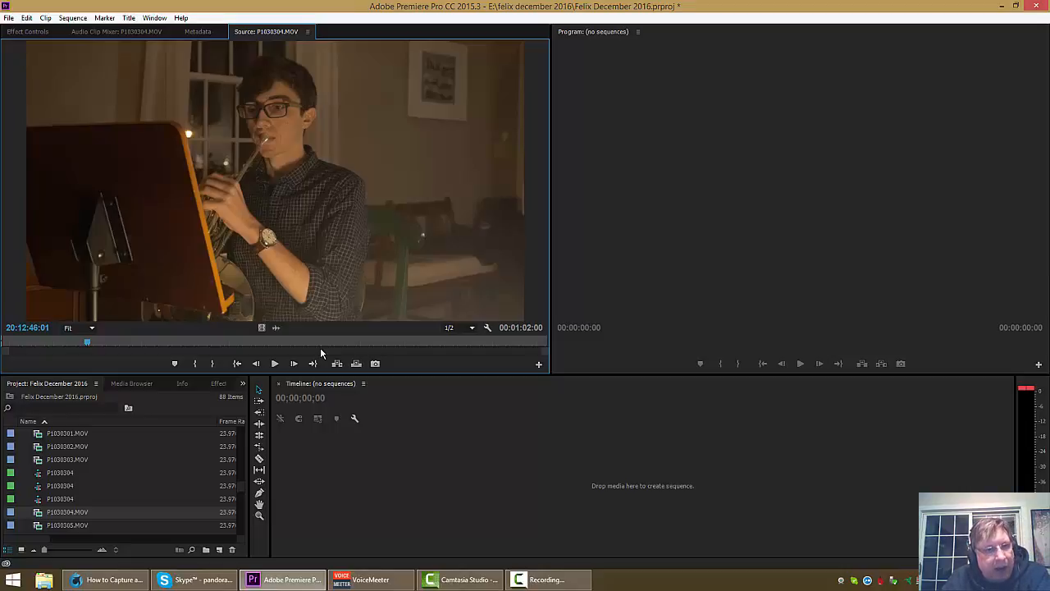
click(77, 341)
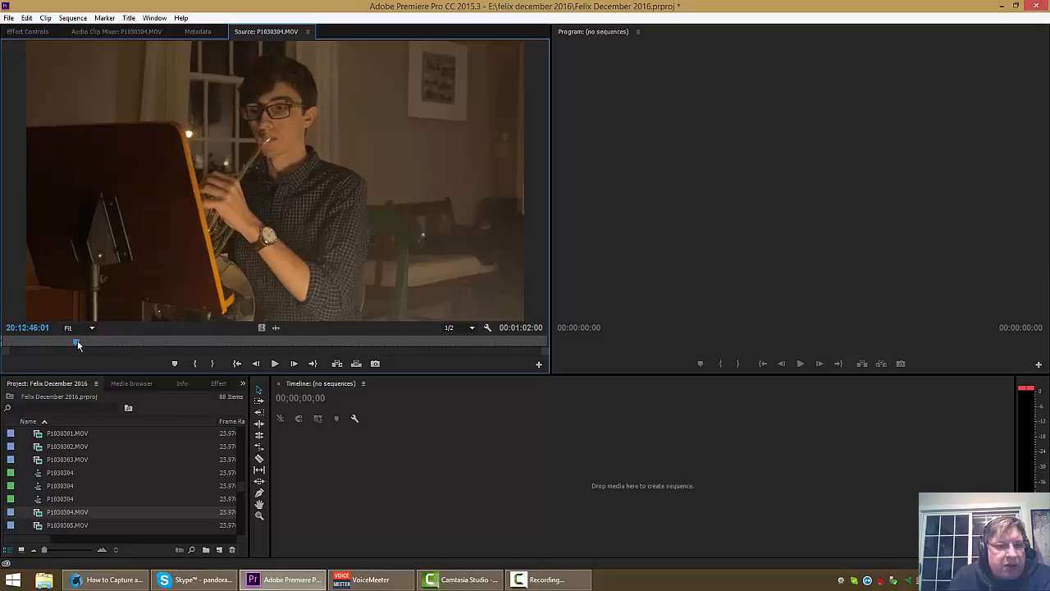
drag(76, 339, 56, 340)
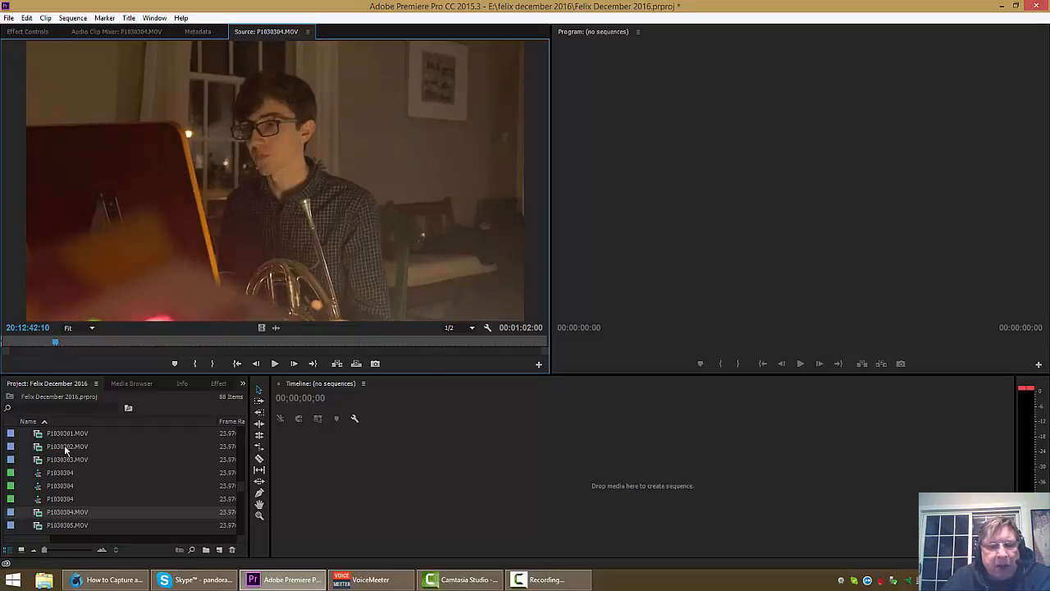
mouse_move(64, 444)
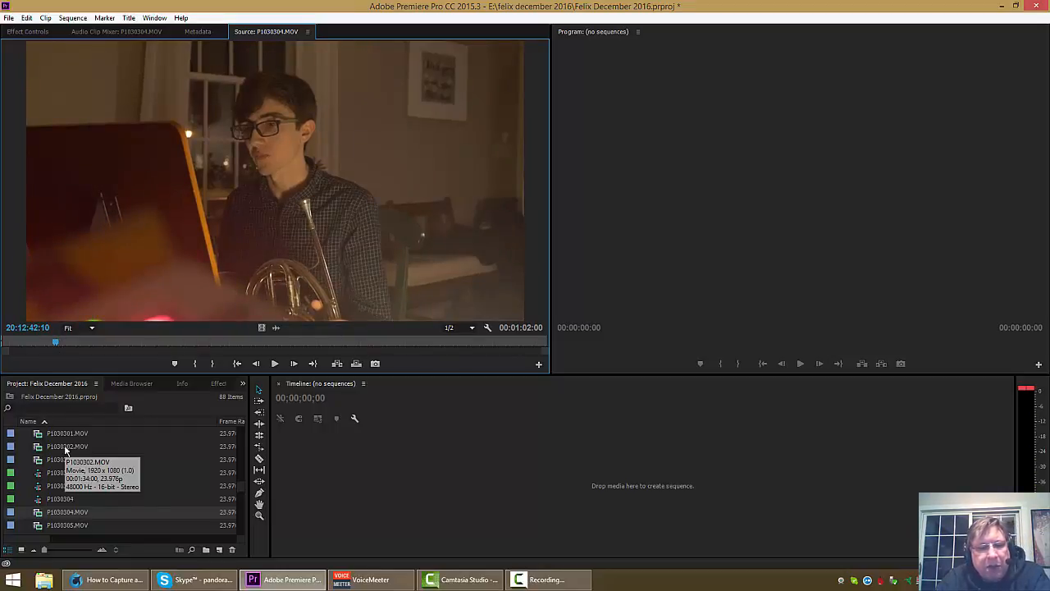
key(space)
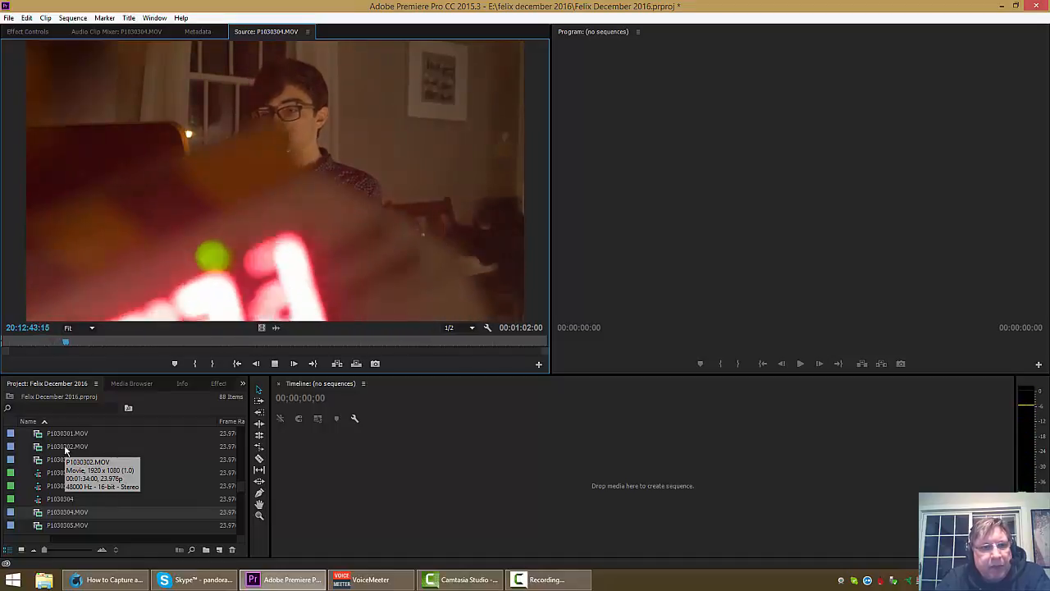
key(space)
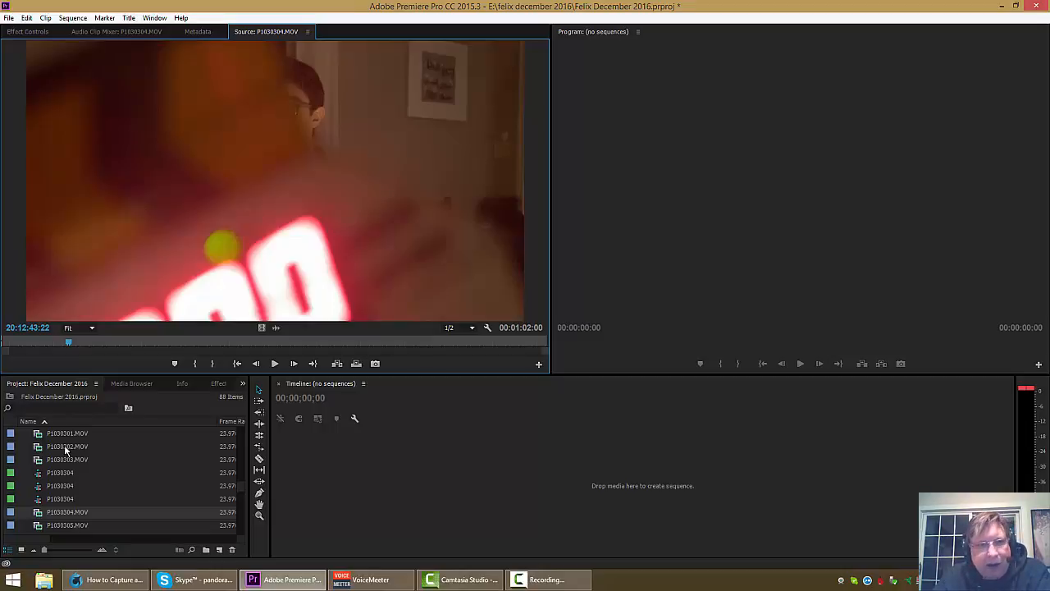
Examine the slate's display frame by frame, going backward from 20:12:43:22 to 20:12:43:15
key(Left)
key(Left)
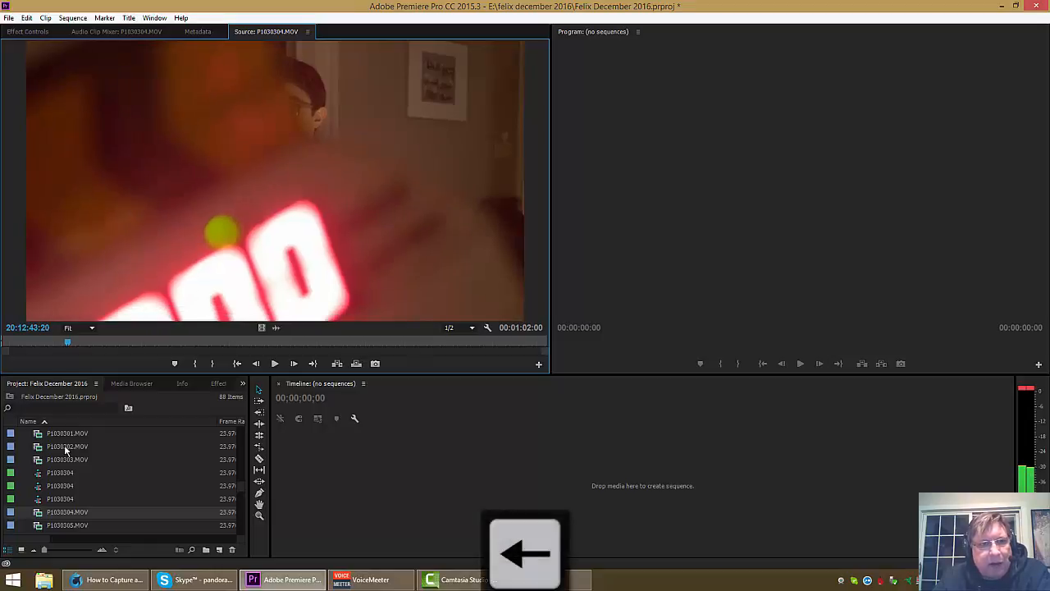
key(Left)
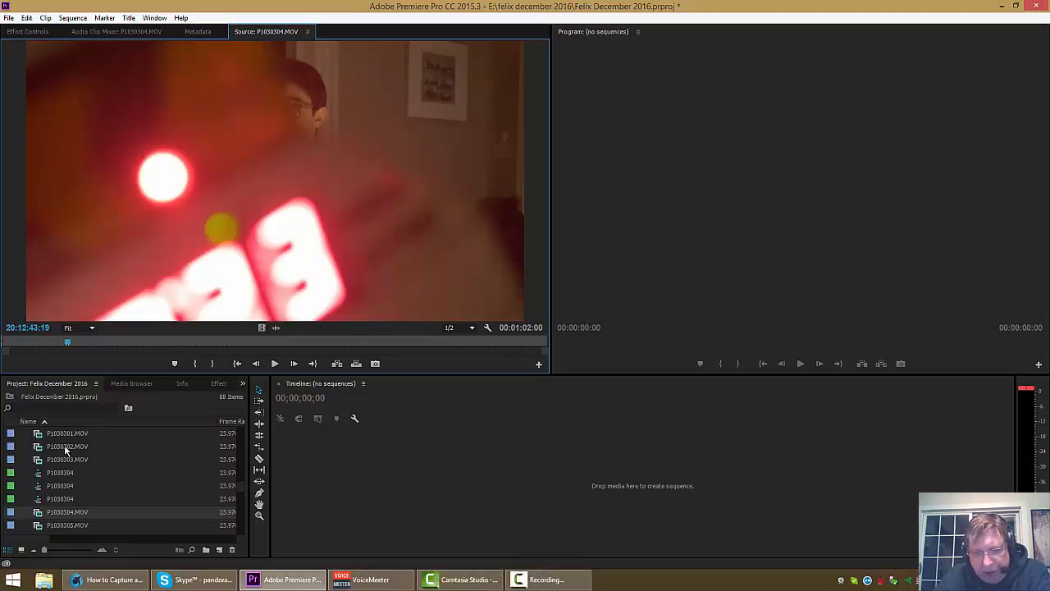
key(Left)
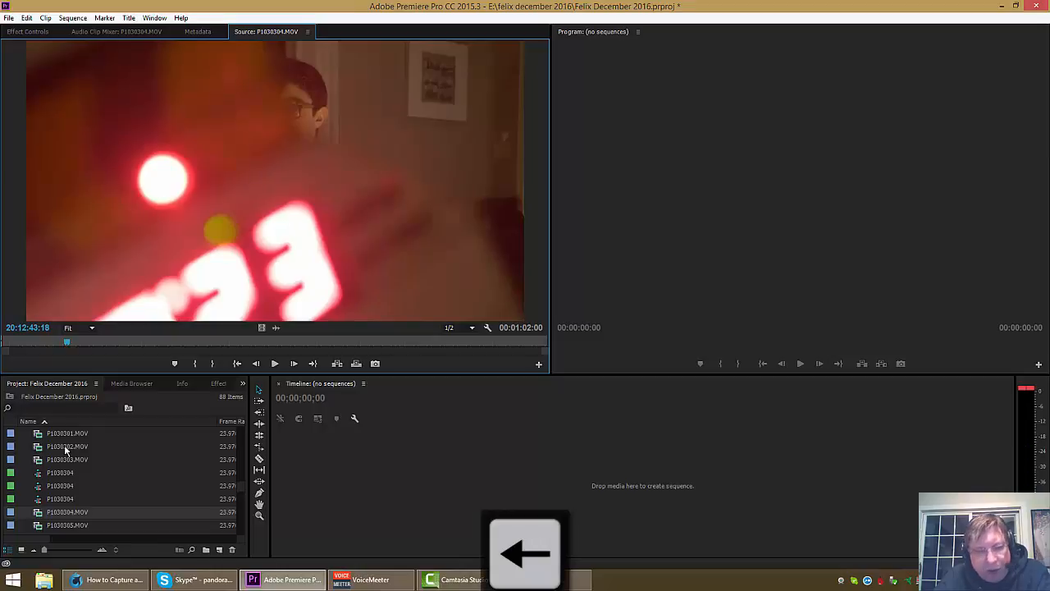
key(Left)
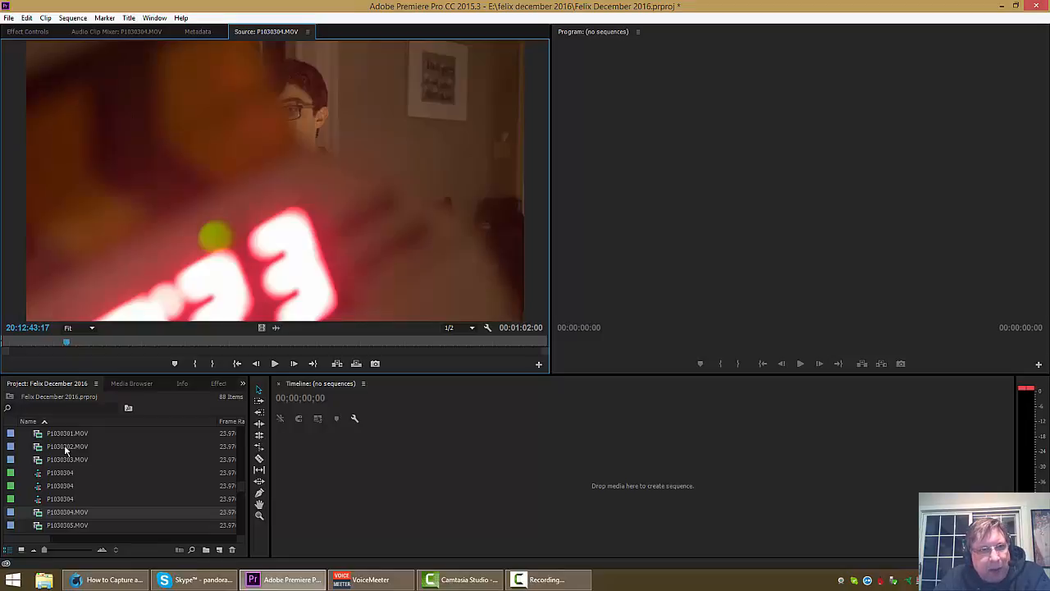
key(Left)
key(Left)
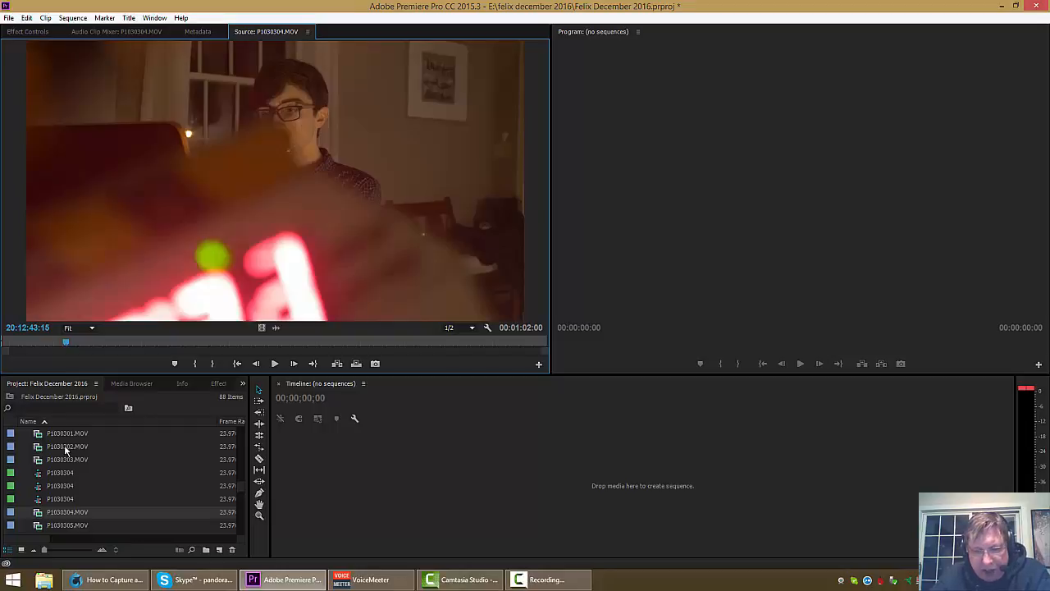
Back up the source clip to 20:12:43:08 and replay it through the slate flash to 20:12:43:23
key(Left)
key(Left)
key(Left)
key(Left)
key(Left)
key(Left)
key(Left)
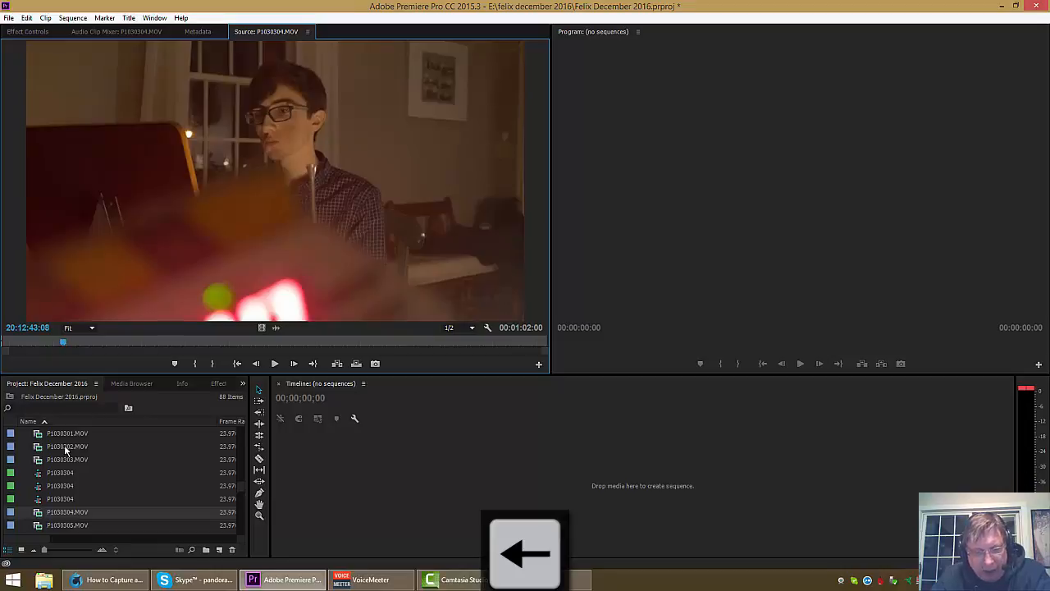
key(space)
key(space)
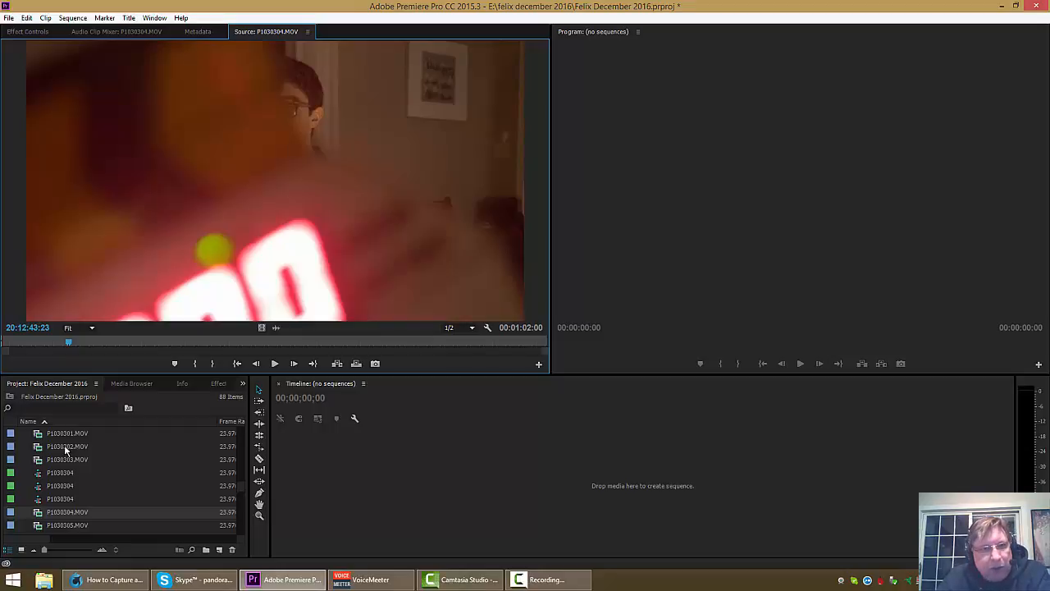
Step back through the slate frames to 20:12:43:17, then park the playhead on the flash frame at 20:12:43:18
key(Left)
key(Left)
key(Left)
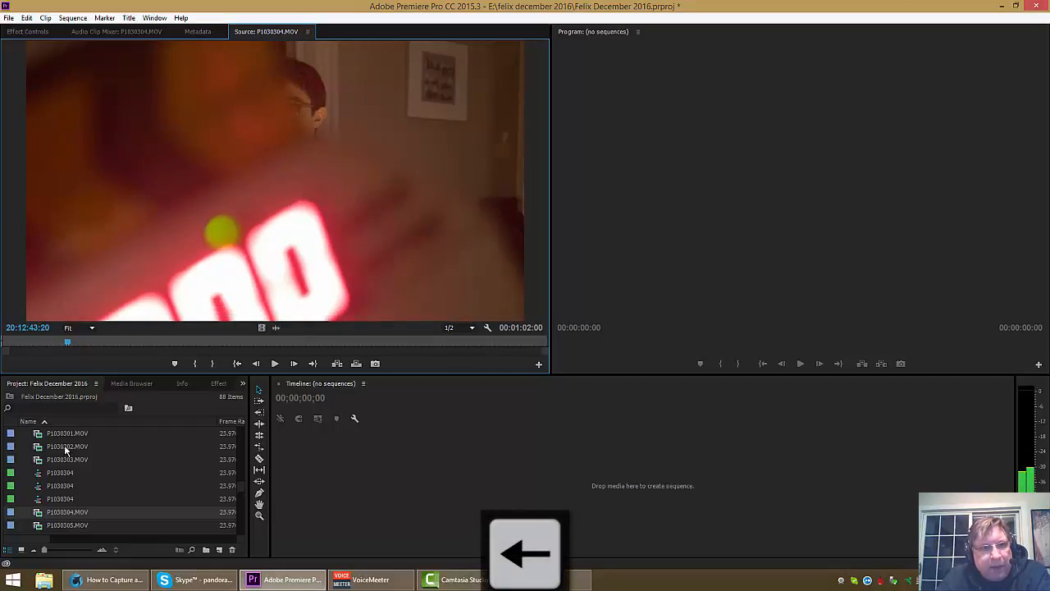
key(Left)
key(Left)
key(Left)
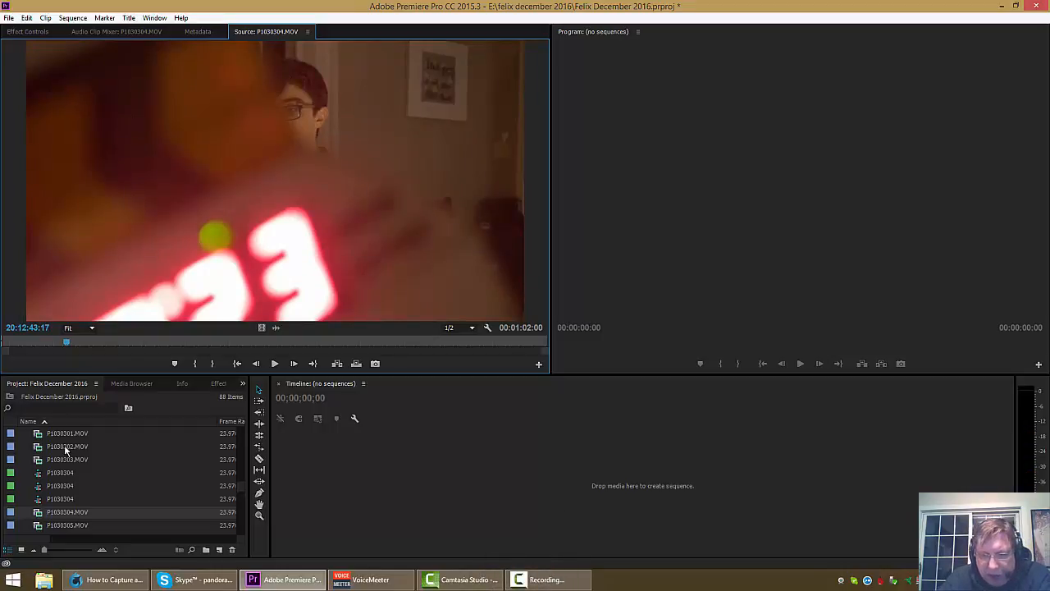
key(Right)
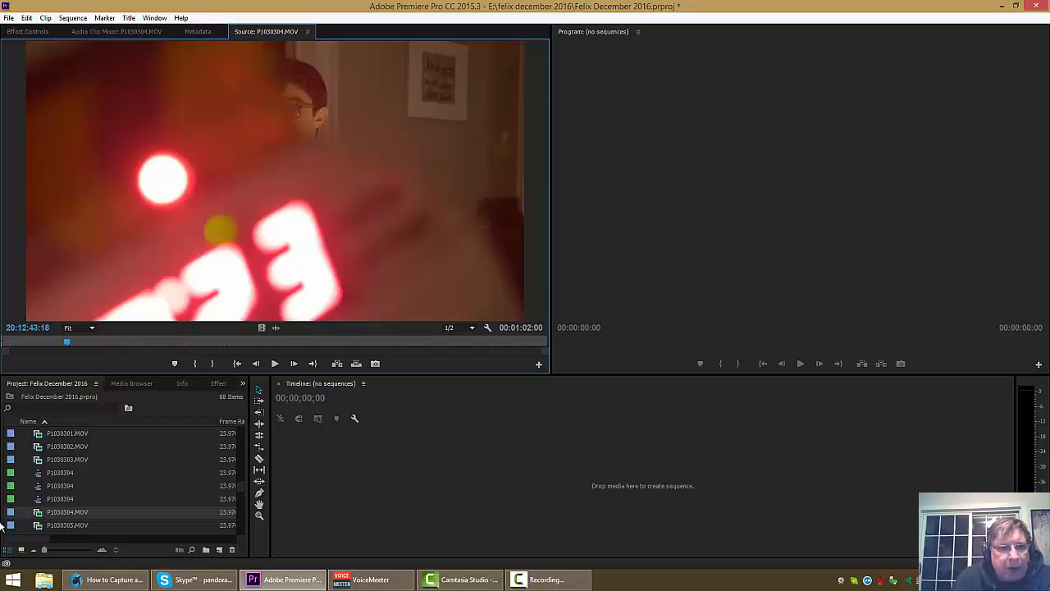
Replay the source clip from 20:12:42:16 past the slate flash and return to the flash frame at 20:12:43:18
click(58, 342)
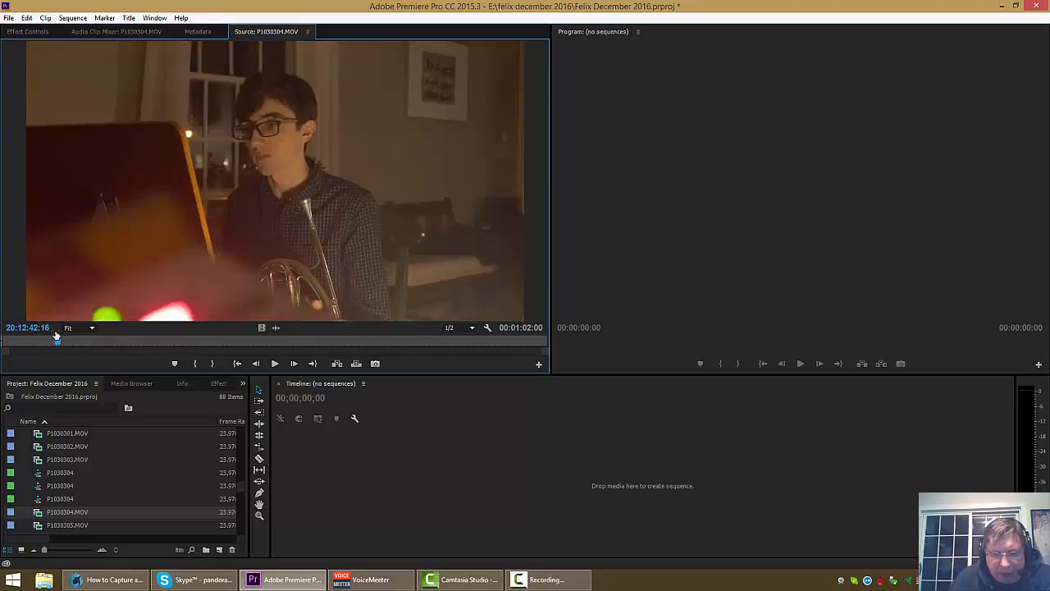
key(space)
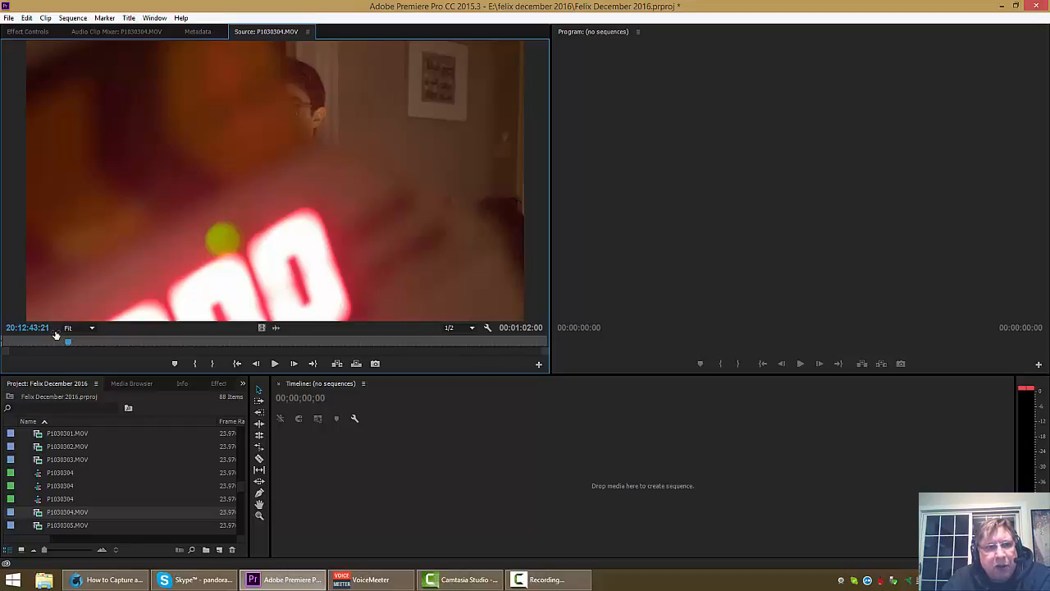
key(Left)
key(Left)
key(Left)
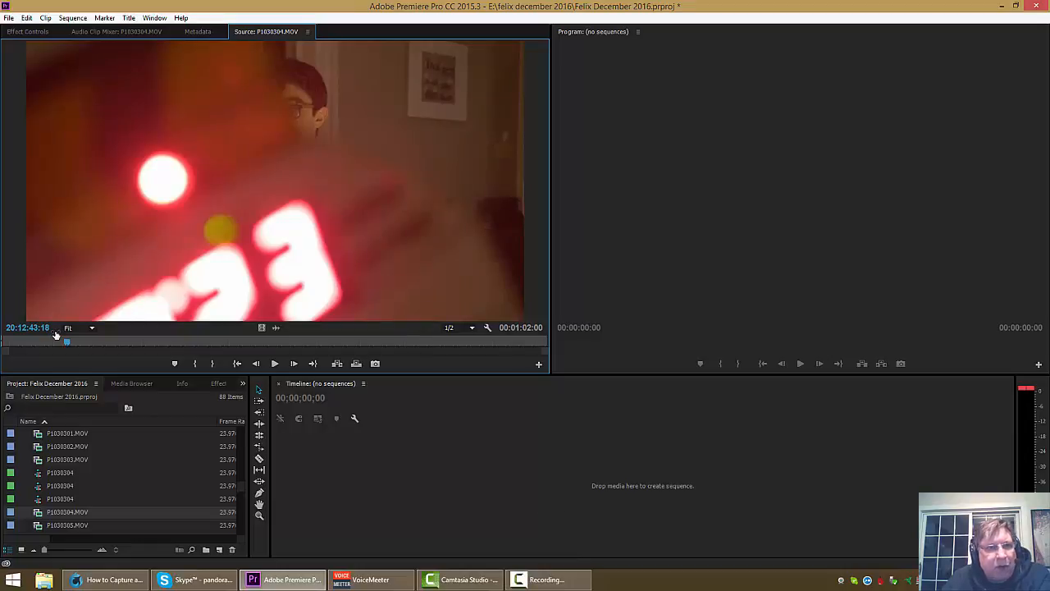
Compare the slate frames before the flash, stepping back to 20:12:43:14 and alternating it with 20:12:43:15
key(Left)
key(Left)
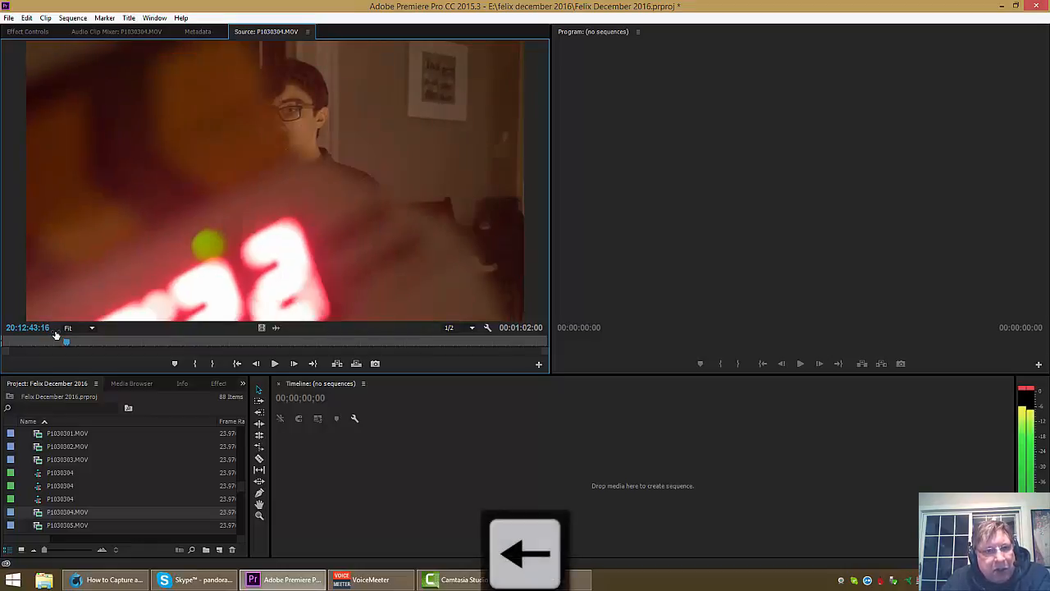
key(Left)
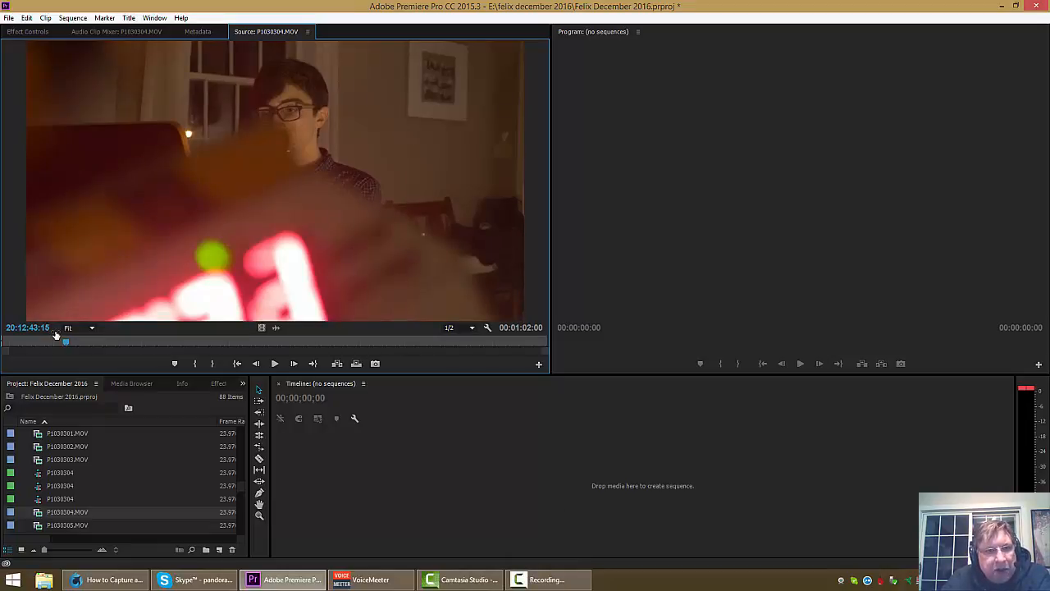
key(Left)
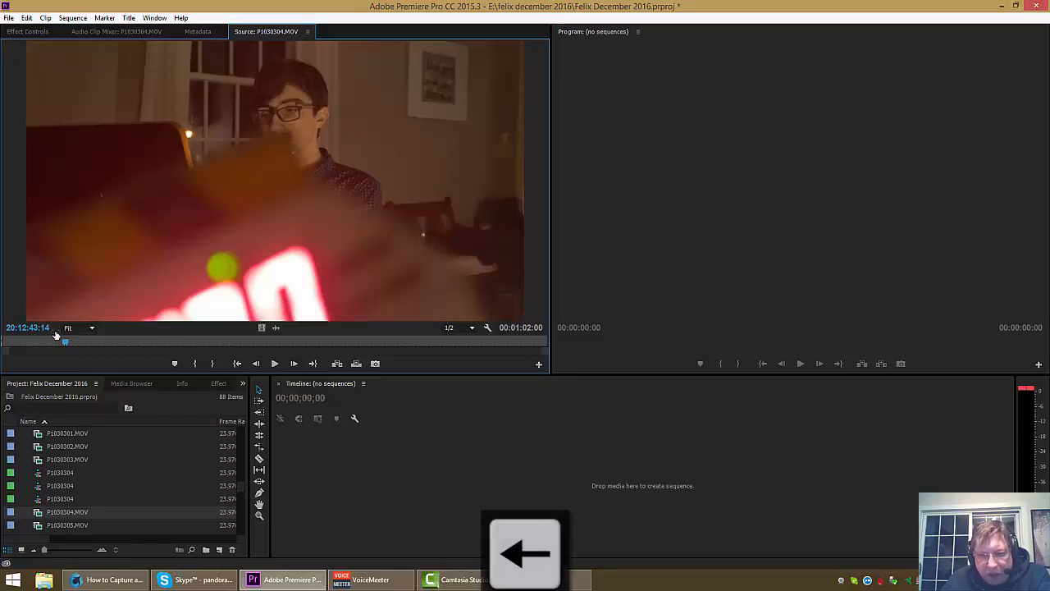
key(Right)
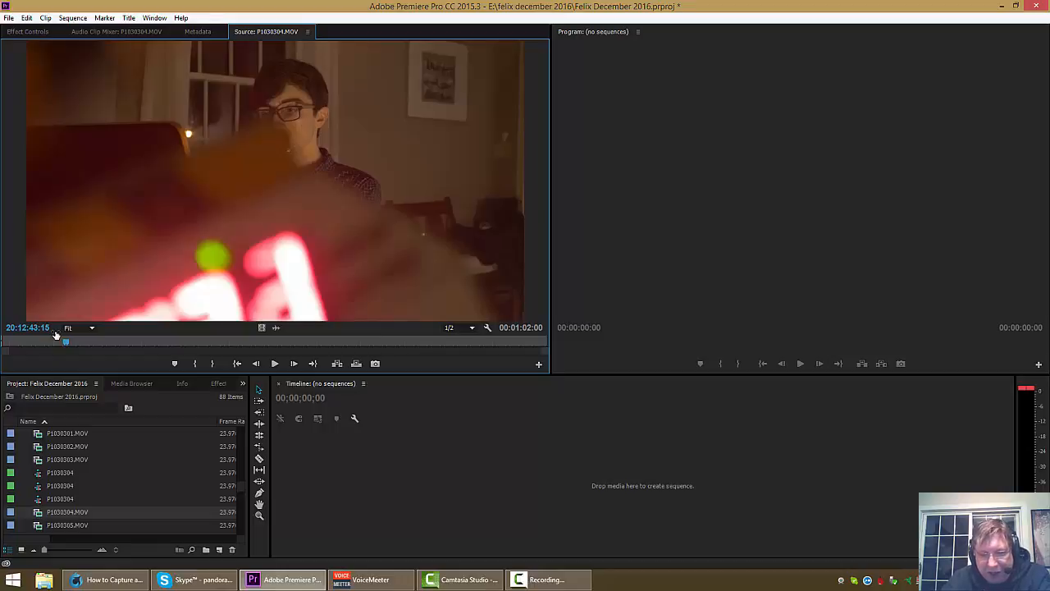
key(Left)
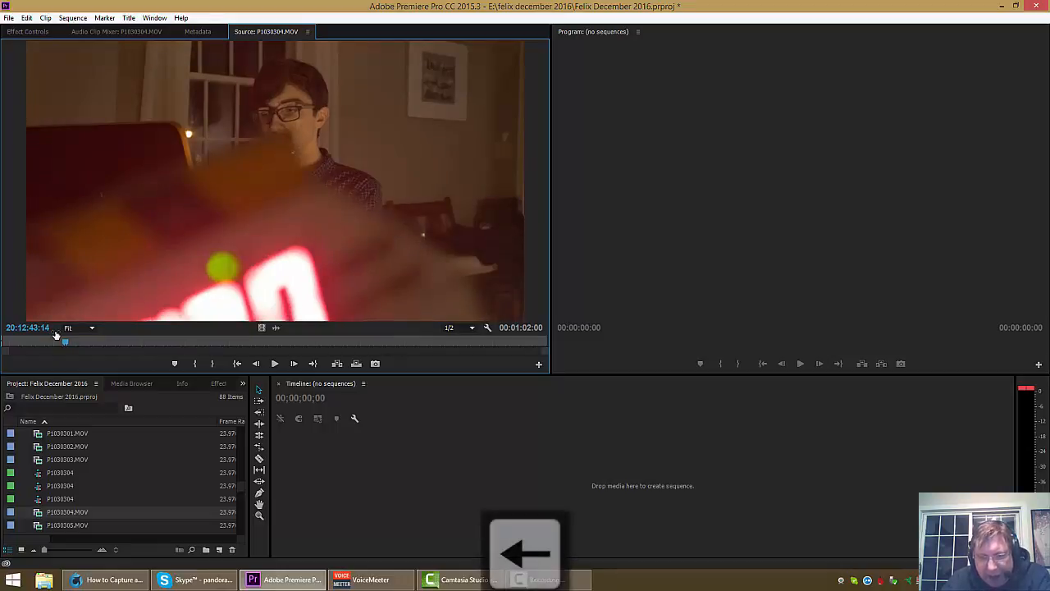
key(Right)
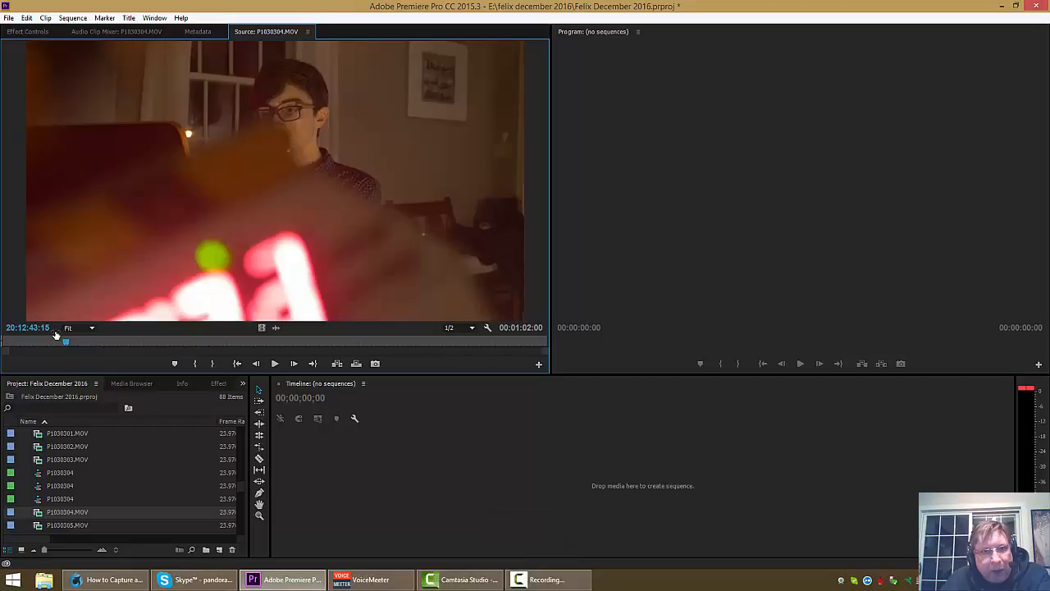
Set the source clip's In point on the flash frame at 20:12:43:18 and create a sequence by placing the trimmed clip in the timeline
key(Right)
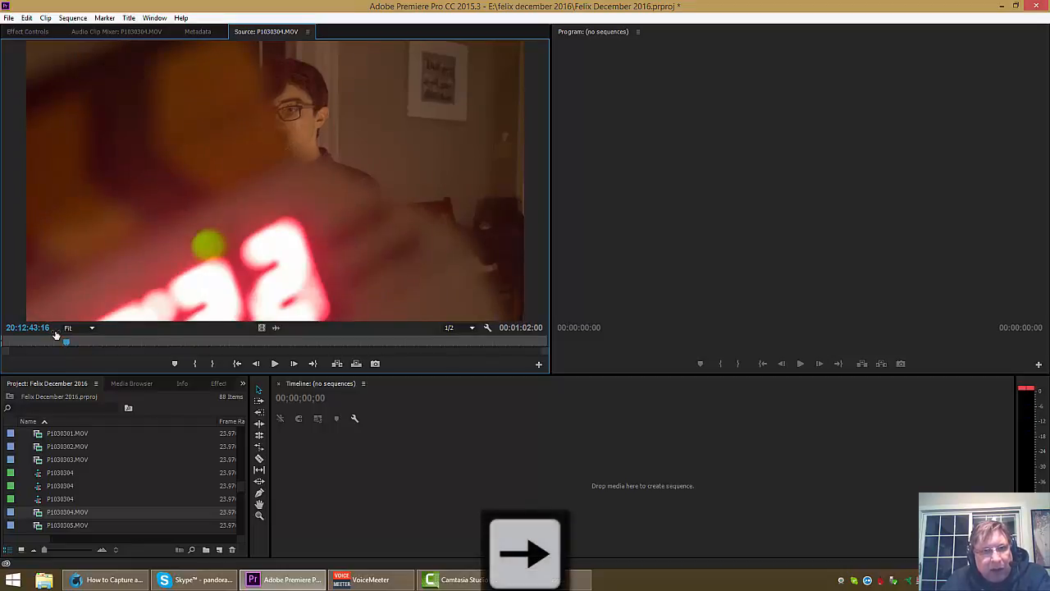
key(Right)
key(Right)
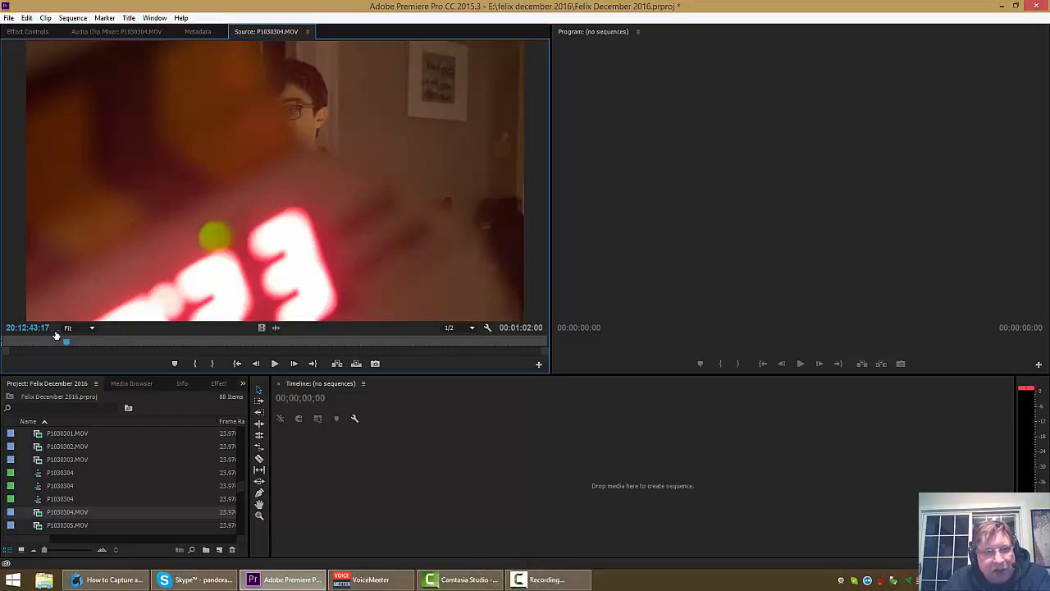
key(Right)
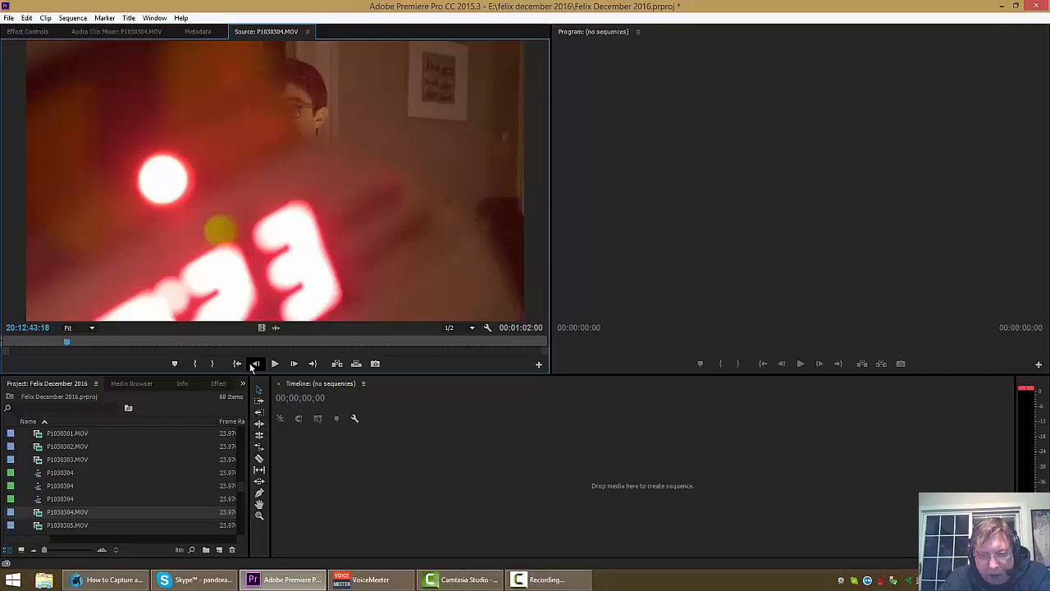
key(Left)
key(Right)
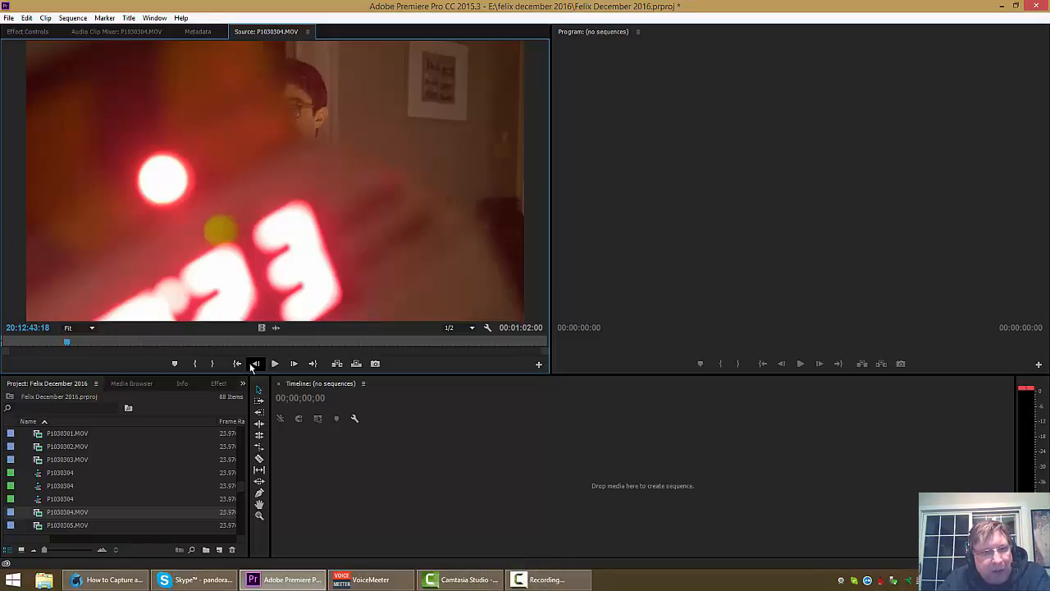
key(i)
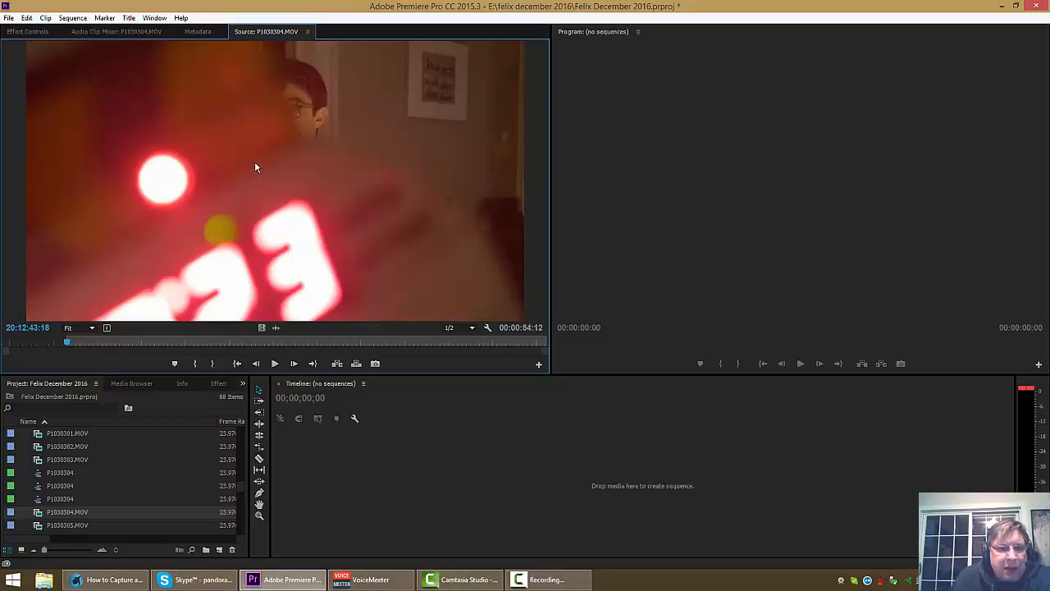
drag(255, 167, 345, 465)
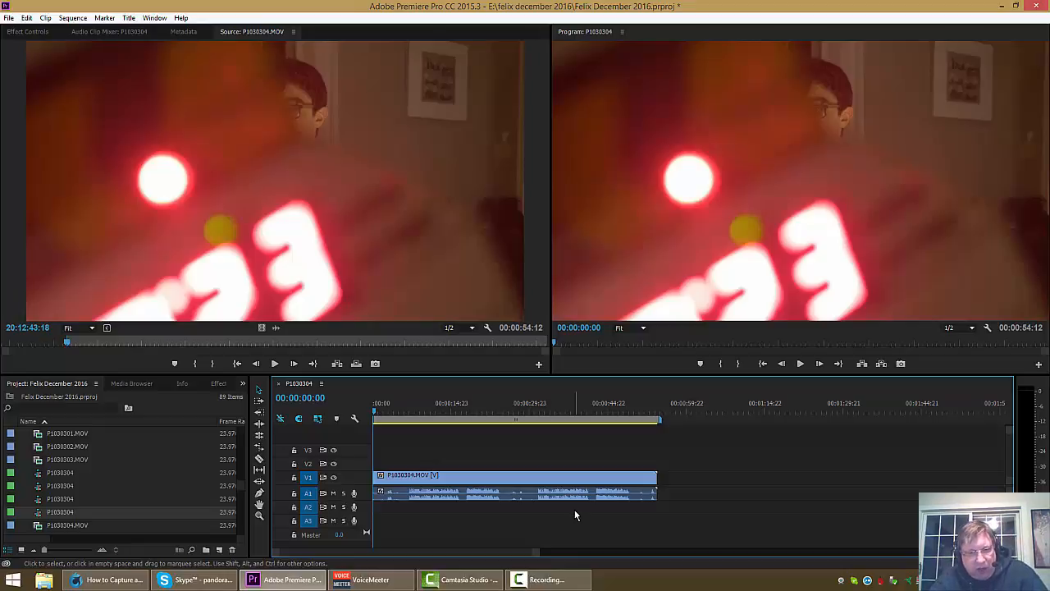
Import 128.wav from the premixed audio folder and open it as the source clip
key(ctrl+i)
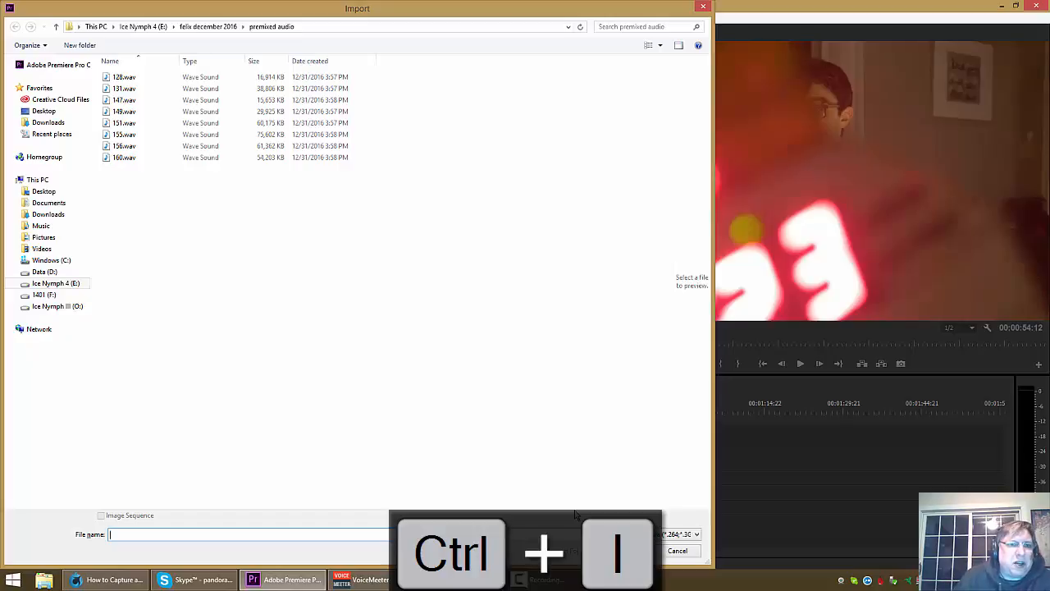
click(140, 77)
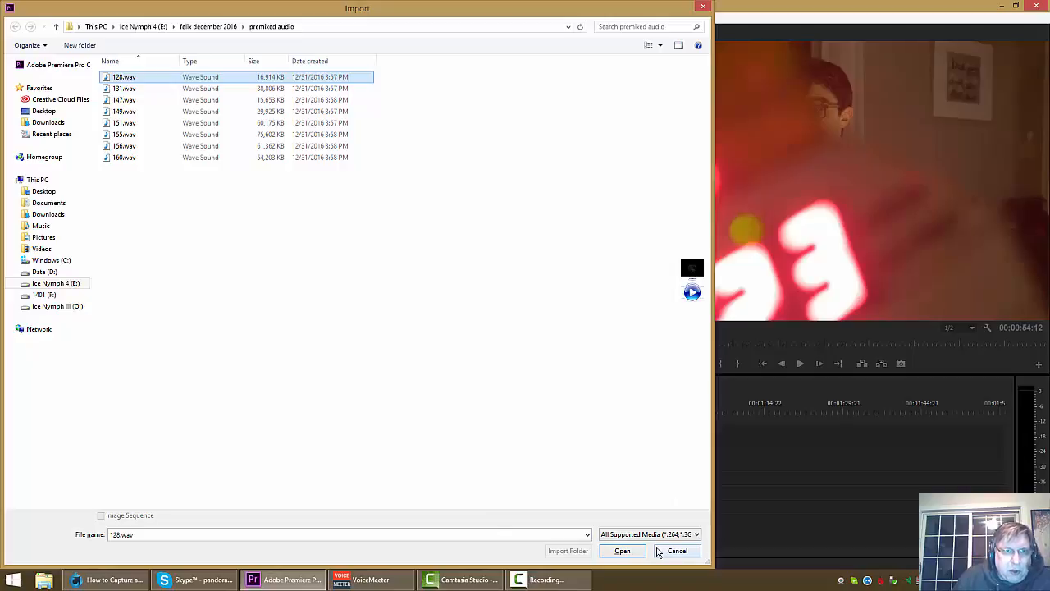
click(635, 556)
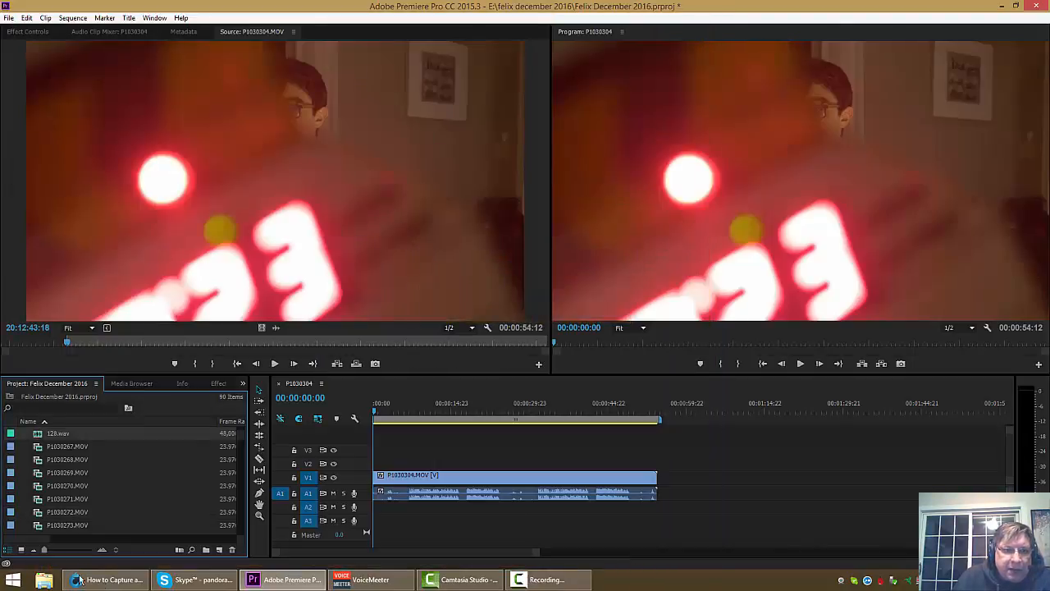
double_click(40, 436)
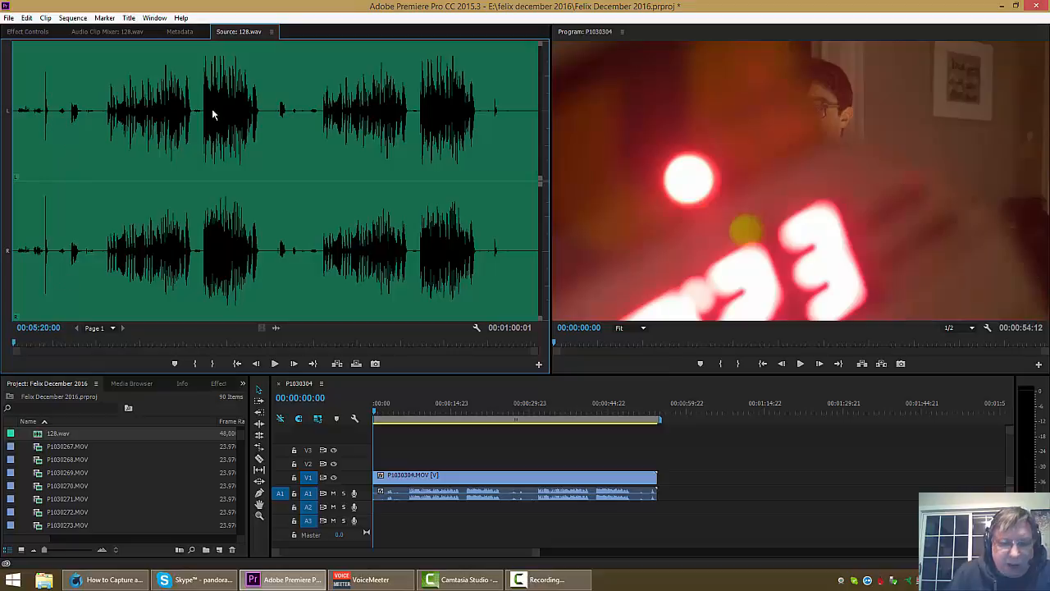
Play 128.wav past the slate clap and step the playhead to the clap frame at 00:05:23:19
key(space)
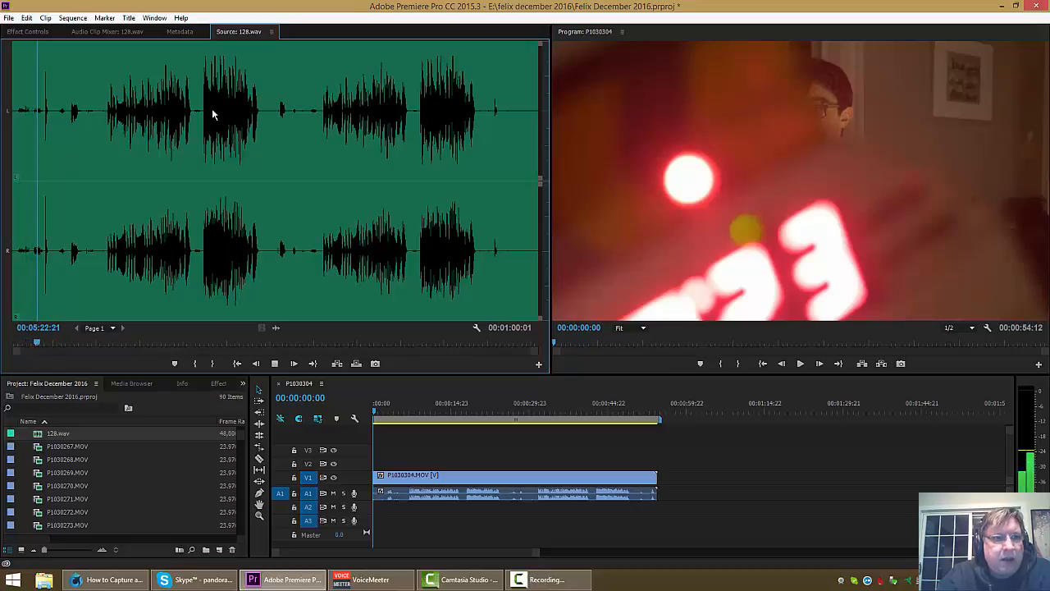
key(space)
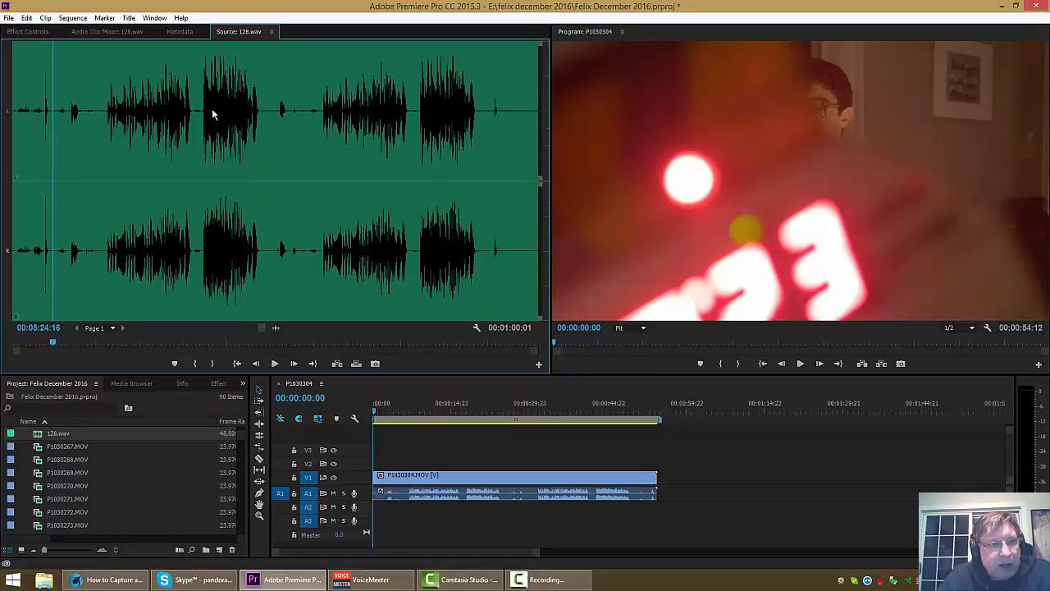
key(Left)
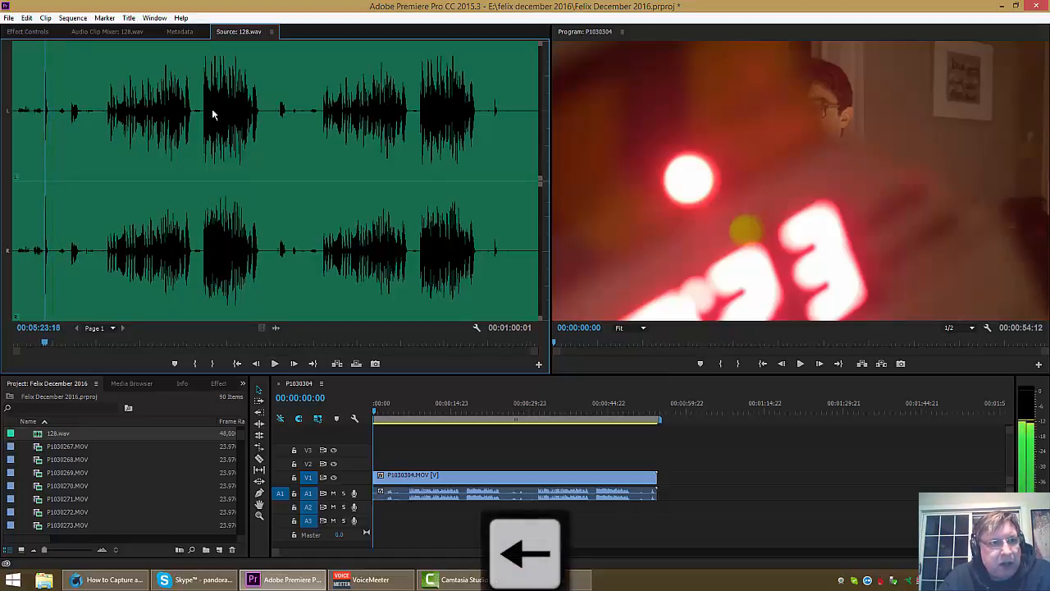
key(Left)
key(Left)
key(Left)
key(Left)
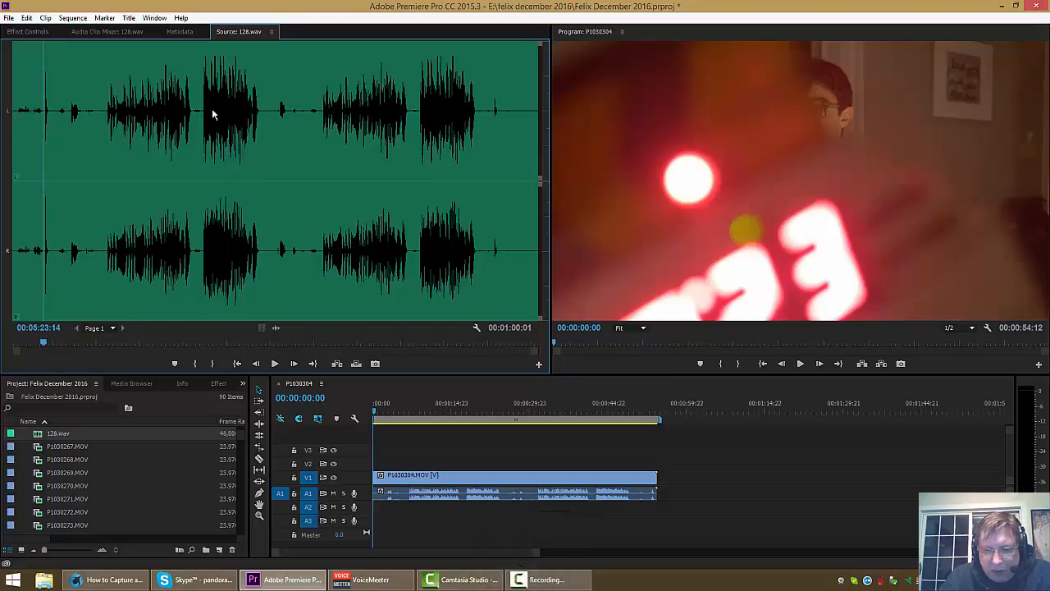
key(Right)
key(Right)
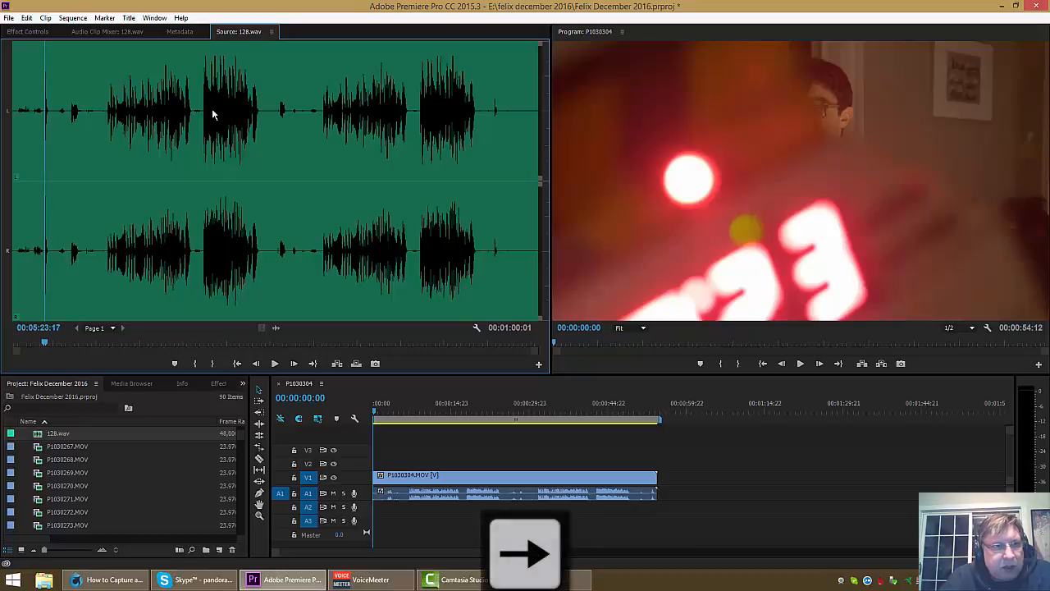
key(Right)
key(Right)
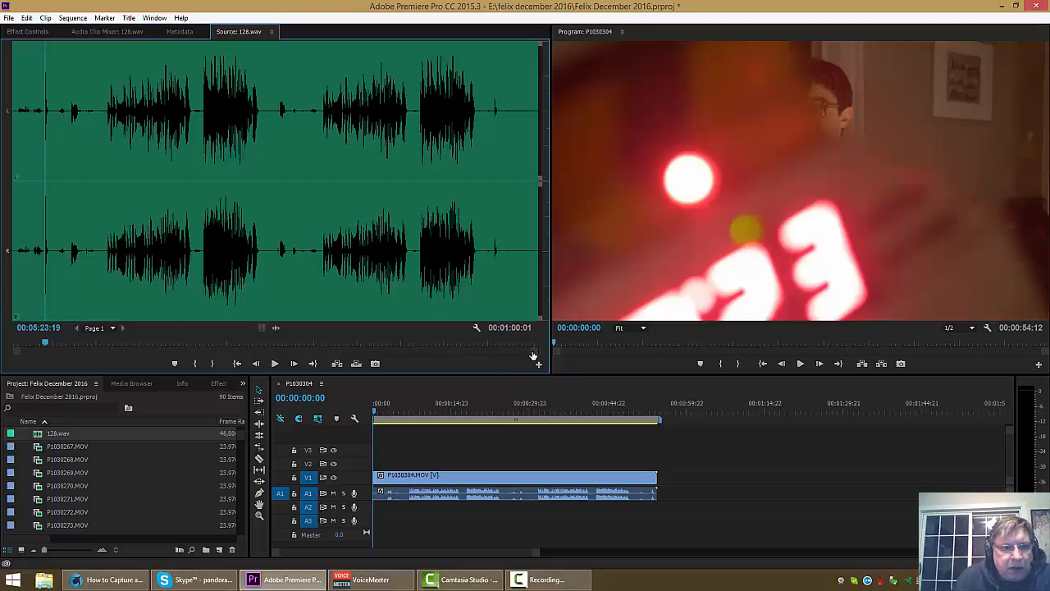
Compare the clap's waveform at 00:05:23:18 and 00:05:23:19, and set the In point of 128.wav at 00:05:23:19
drag(533, 355, 277, 341)
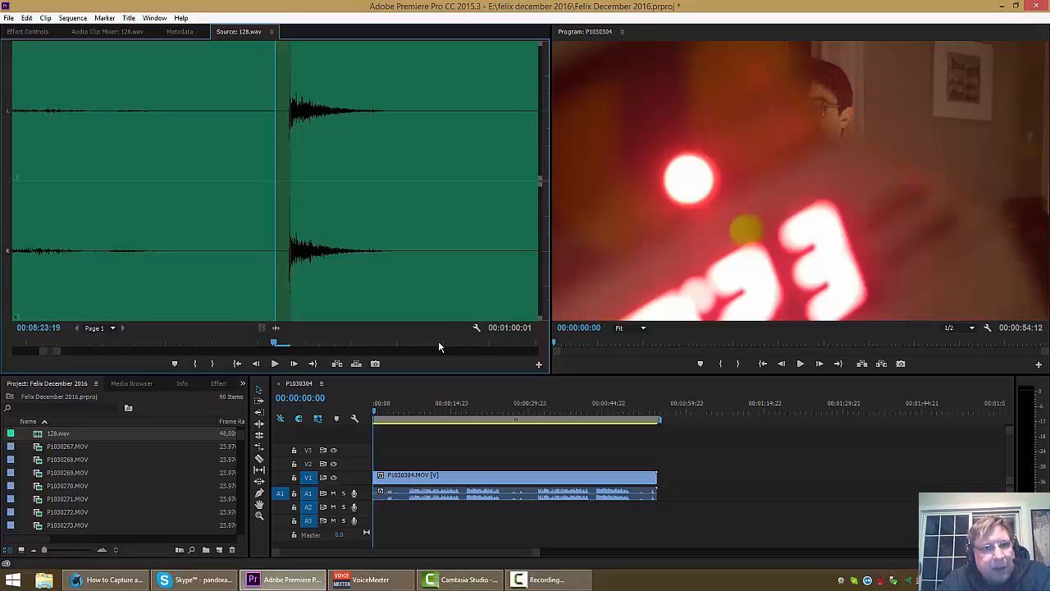
key(Left)
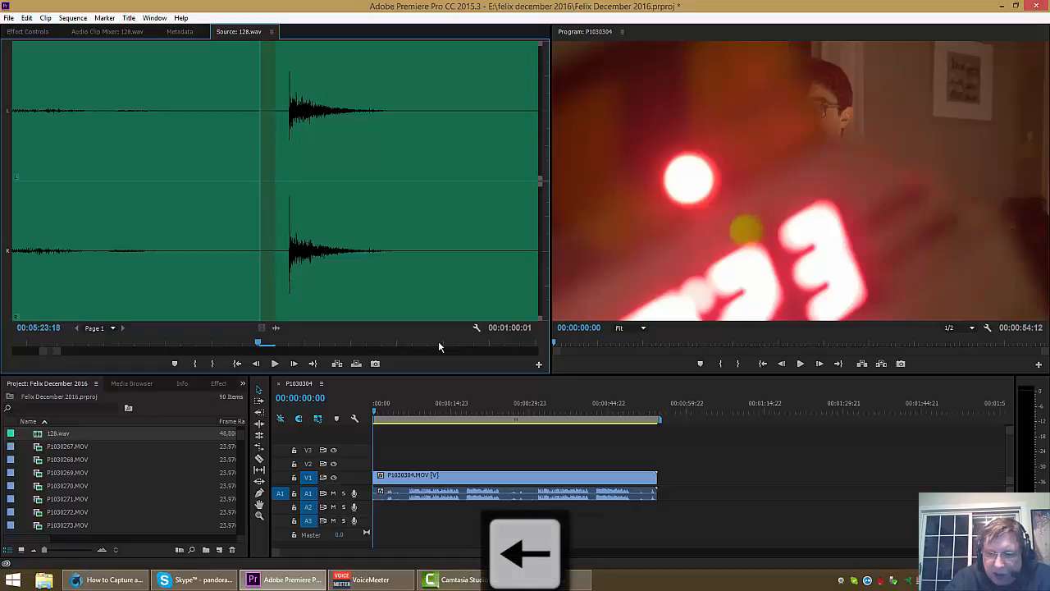
key(Right)
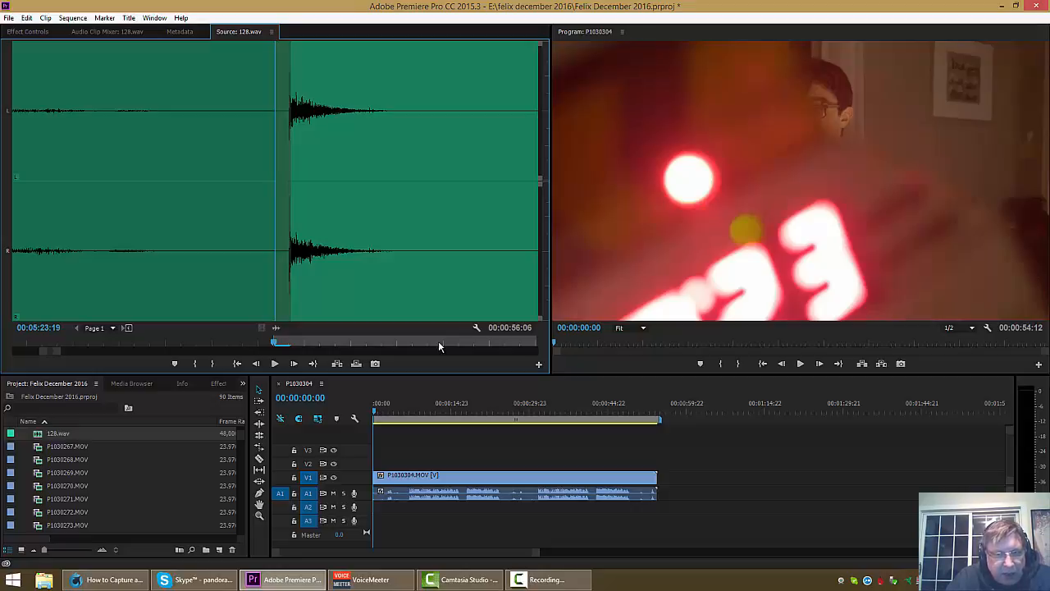
Overwrite the camera audio on A1 with the trimmed 128.wav from the start of the sequence, undoing the insert edit first
click(337, 364)
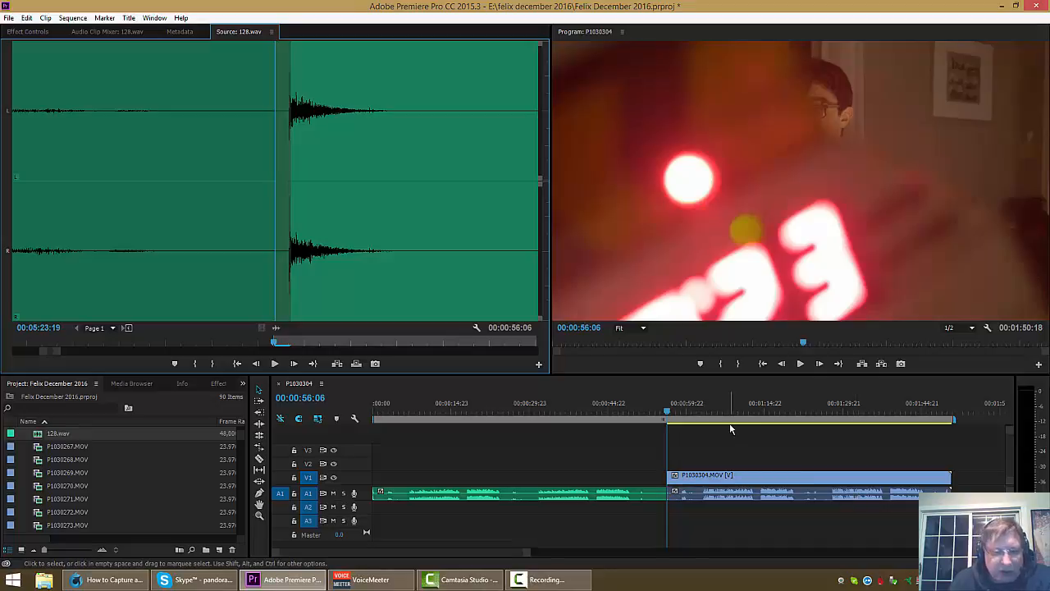
key(ctrl+z)
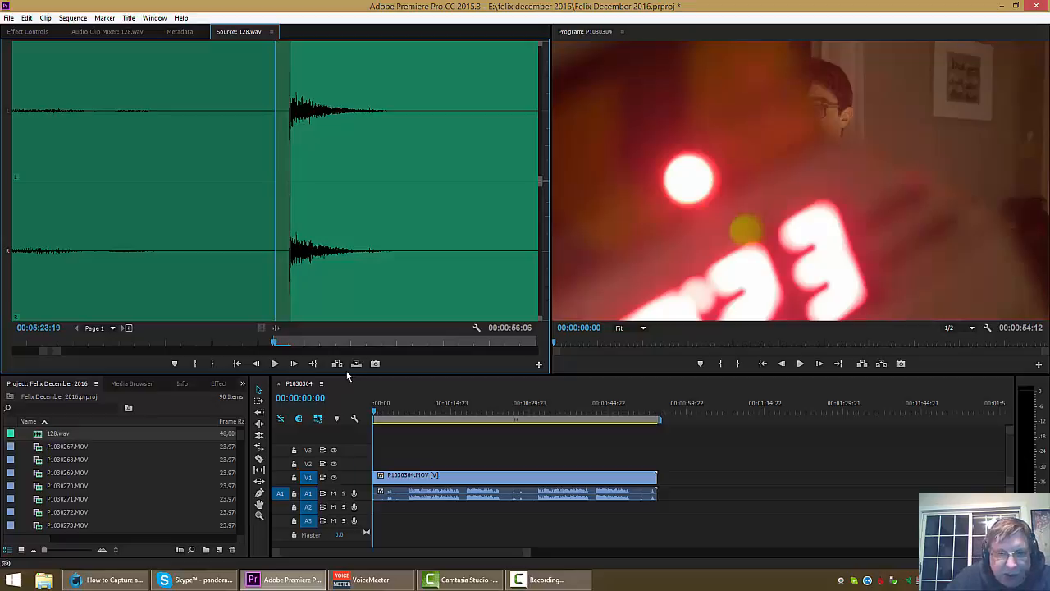
key(.)
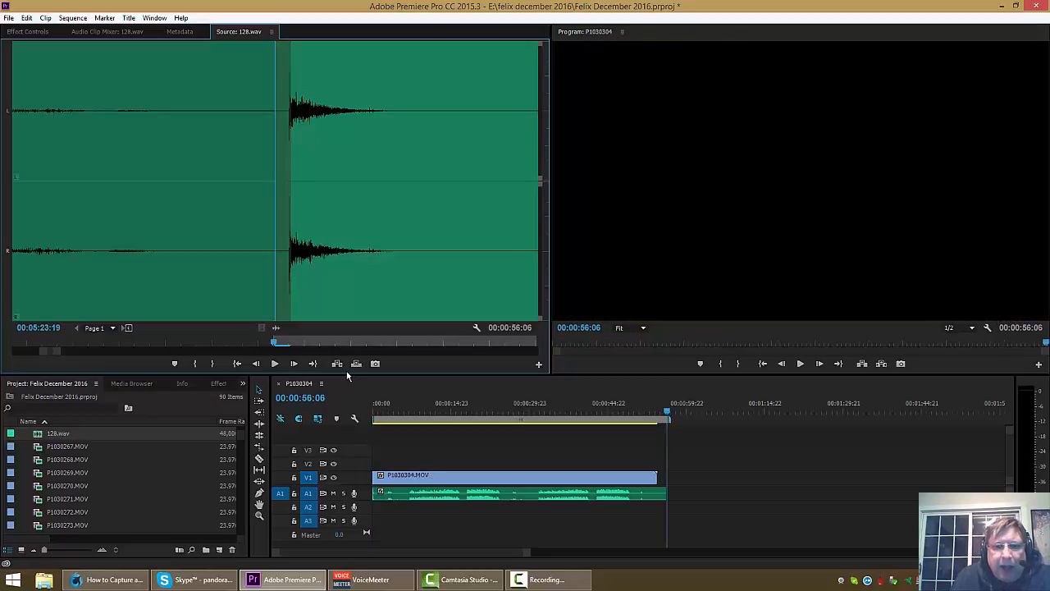
Play the sequence from 00:00:08:16 to 00:00:15:19 to check the sync between the video and the new audio
click(424, 403)
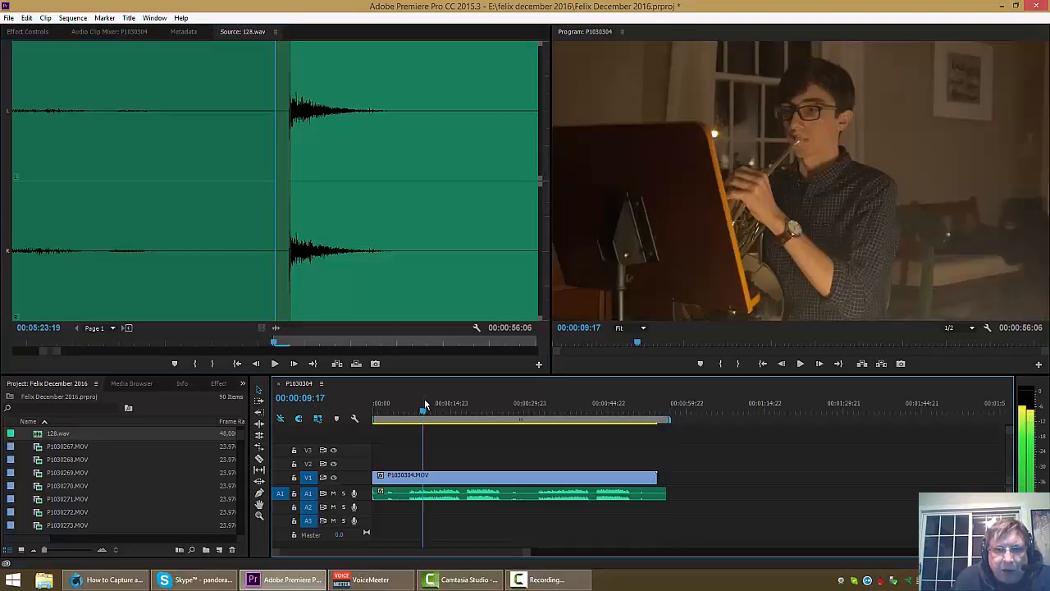
drag(423, 411, 419, 411)
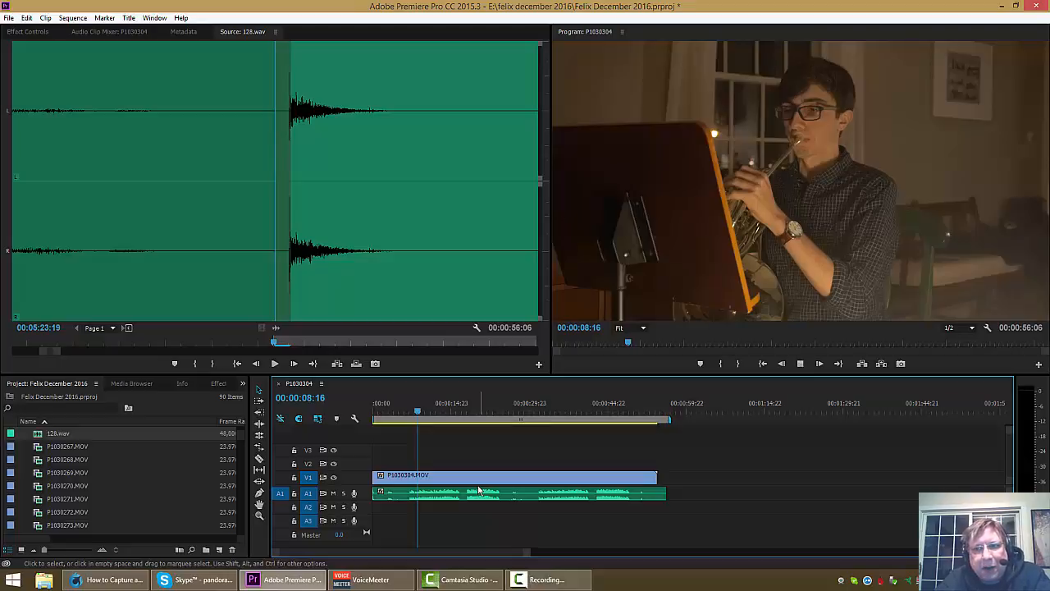
key(space)
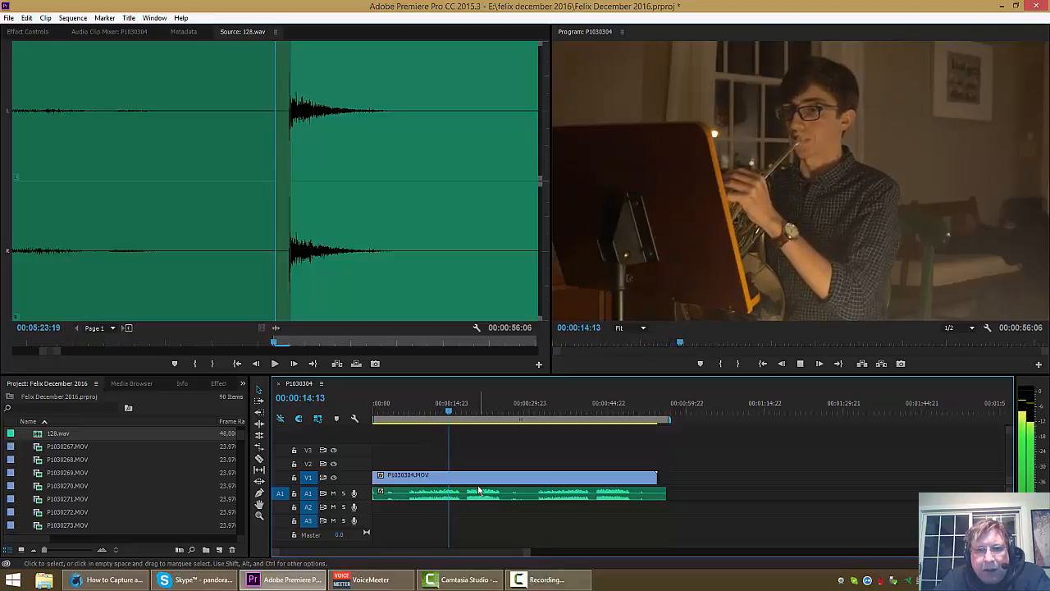
key(space)
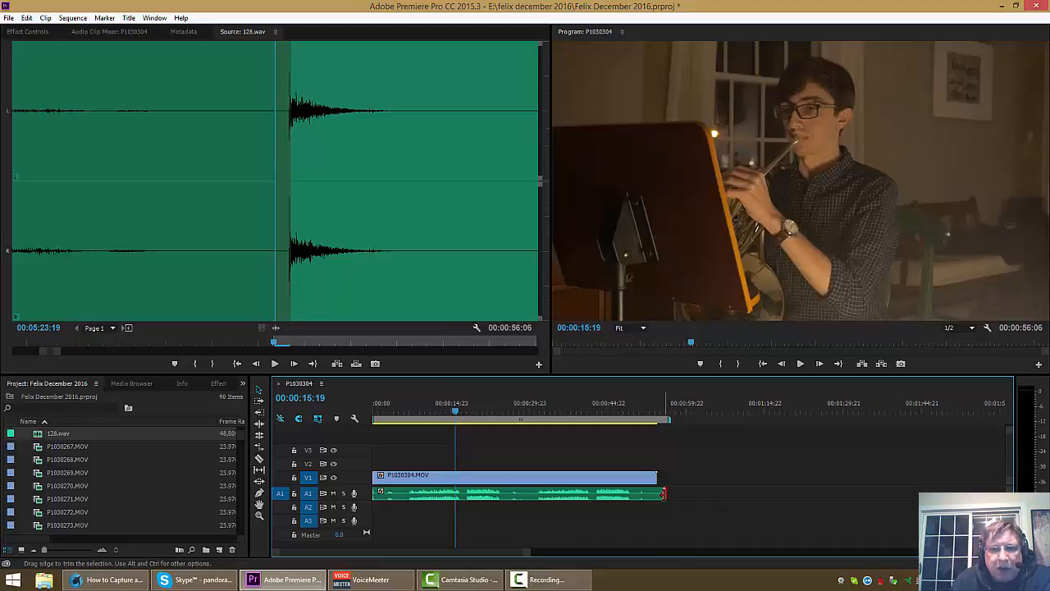
Trim the end of the 128.wav clip to match the end of the video clip and save the project
drag(663, 493, 656, 493)
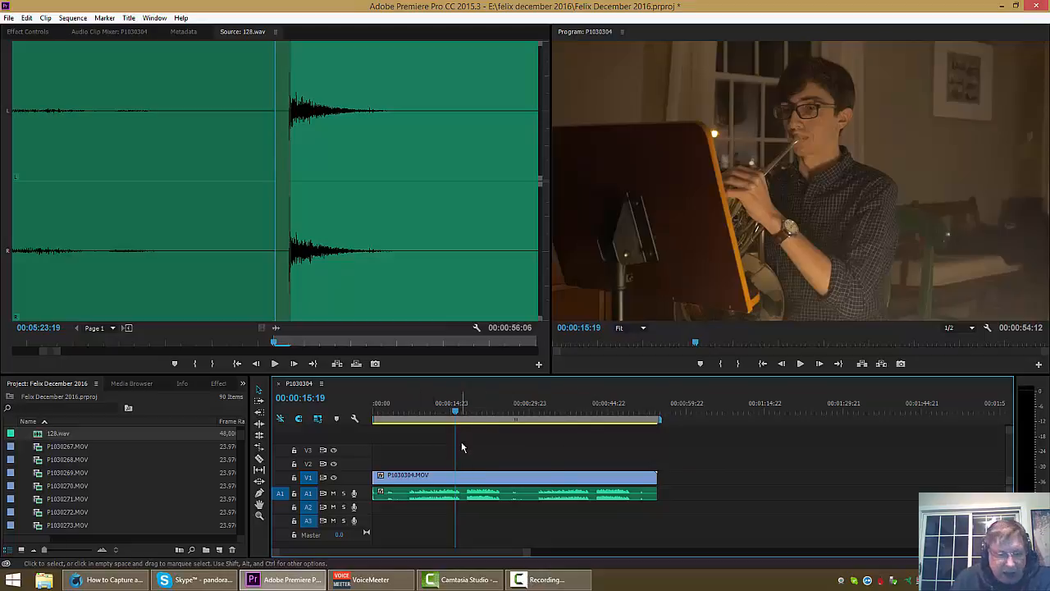
key(ctrl+s)
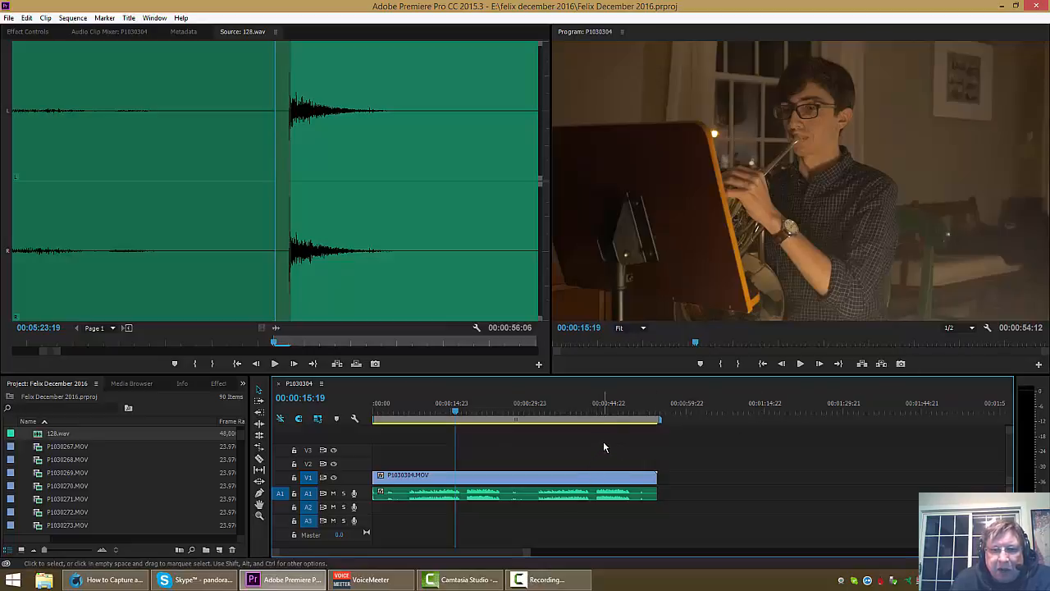
Link the P1030304.MOV video and the 128.wav audio in the timeline, and park the playhead at 00:00:35:18
drag(603, 440, 565, 514)
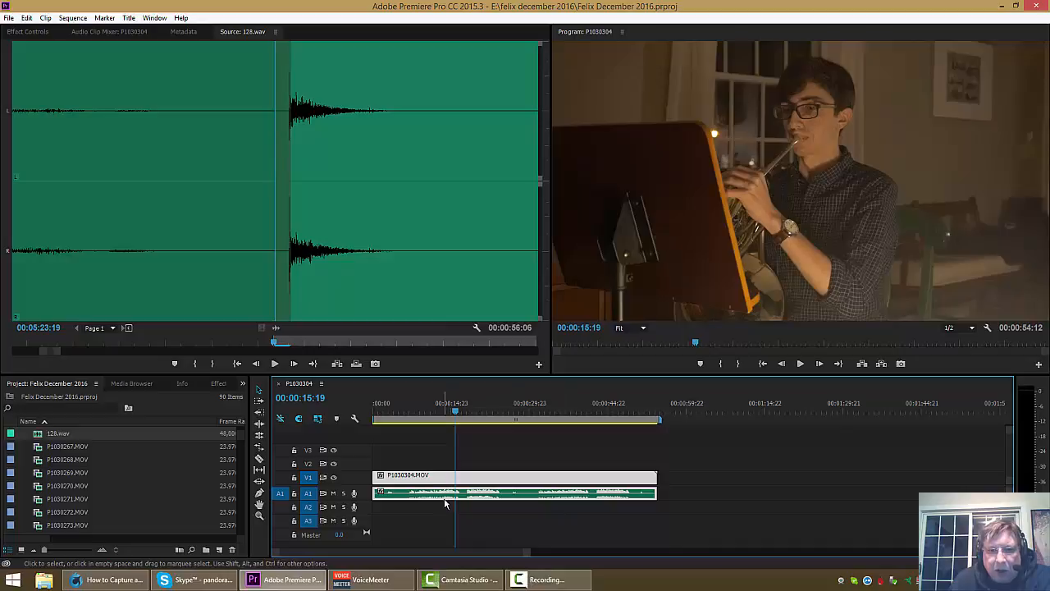
right_click(575, 481)
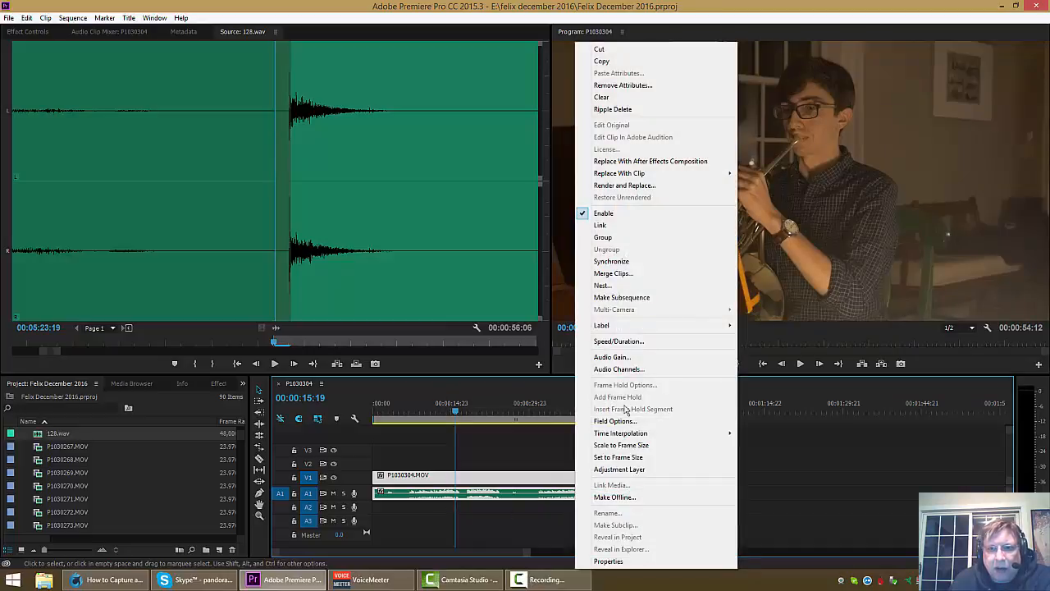
click(599, 225)
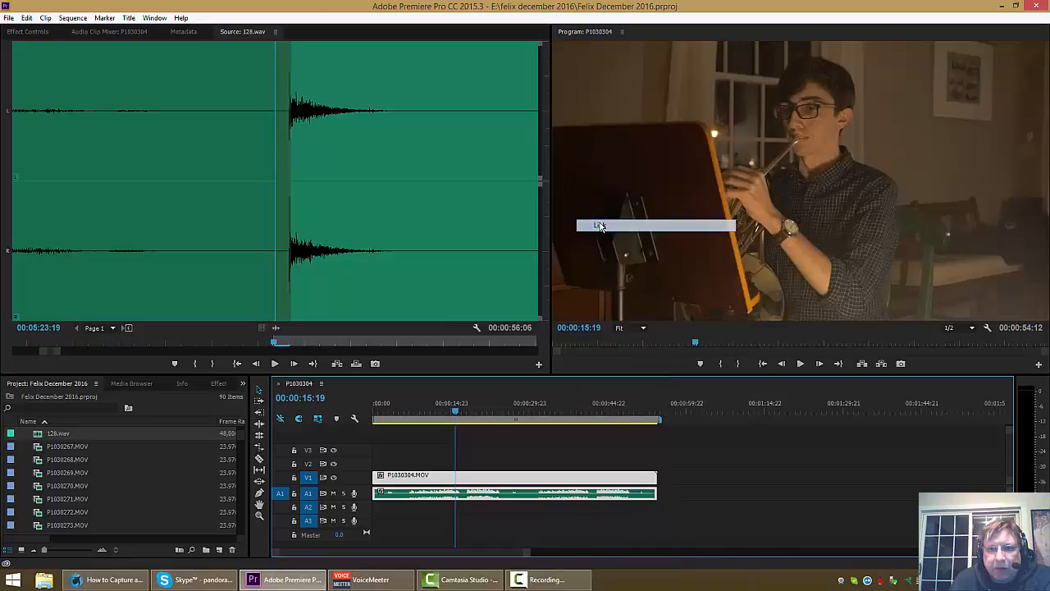
click(698, 474)
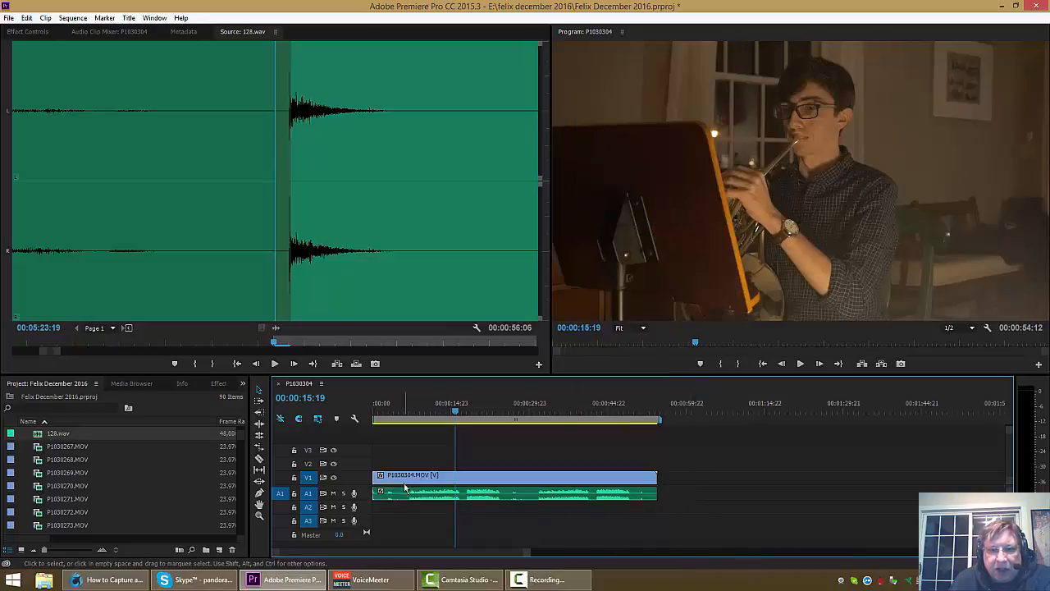
click(452, 478)
mouse_move(452, 477)
mouse_down()
mouse_move(674, 477)
mouse_move(438, 476)
mouse_up()
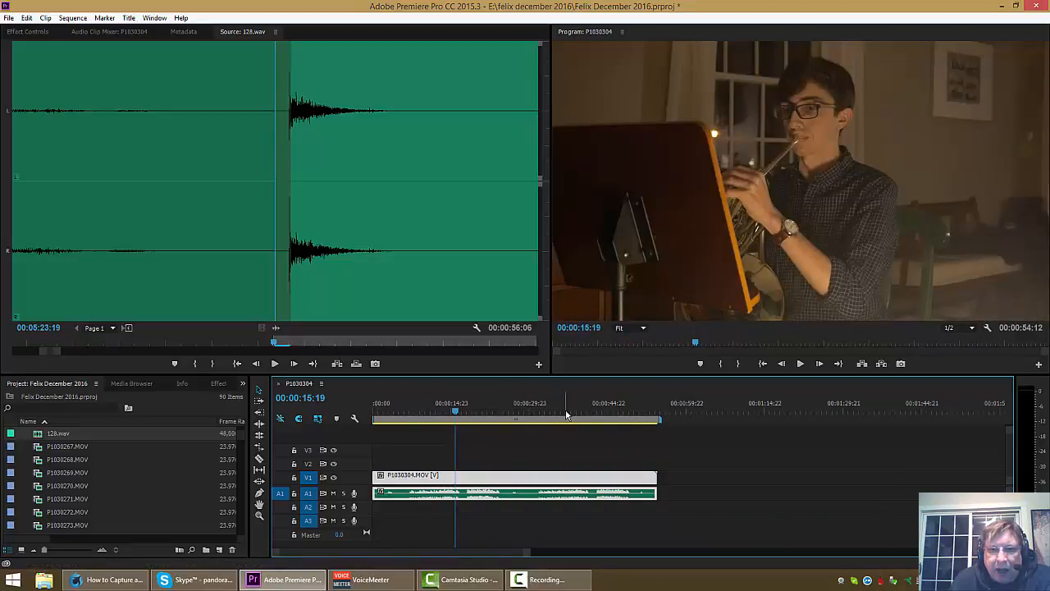
click(558, 408)
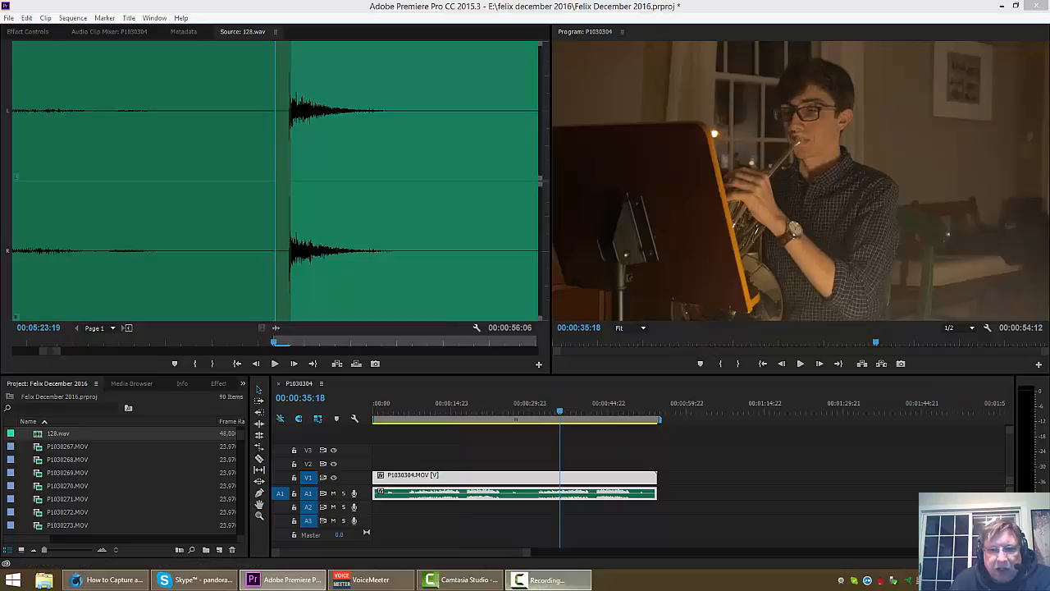